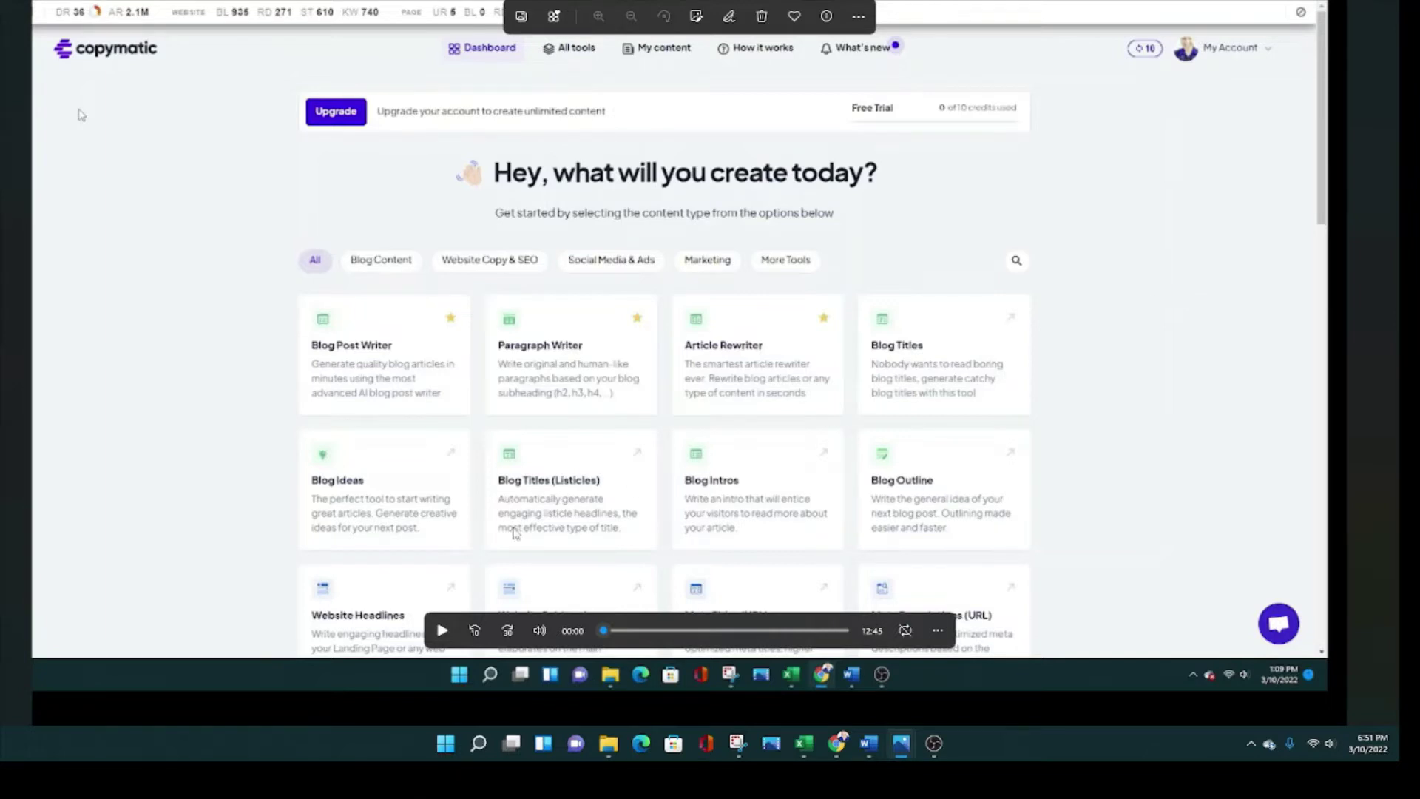
- Start the walkthrough and scroll through the All tools card grid toward the pricing plans
key(space)
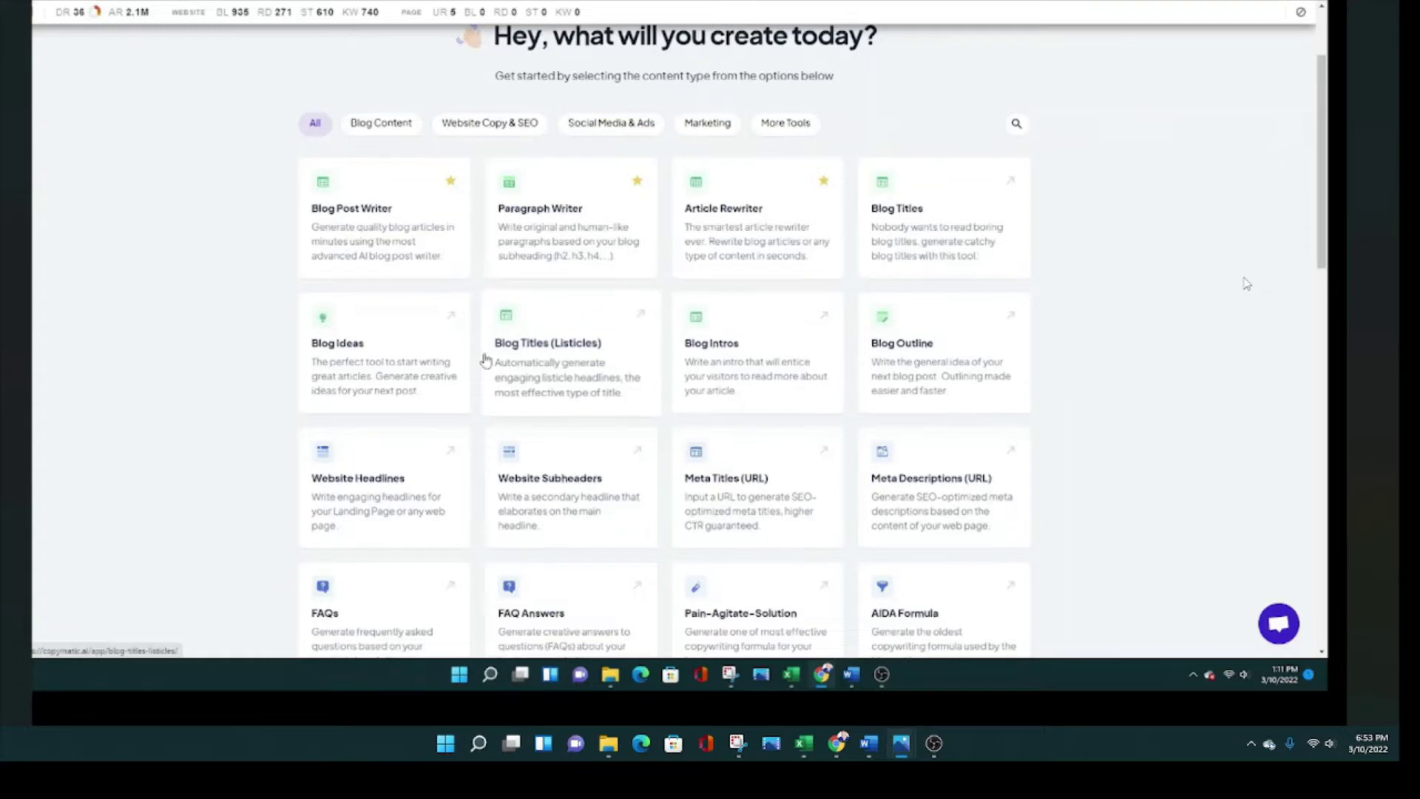
scroll(410, 369, down, 4)
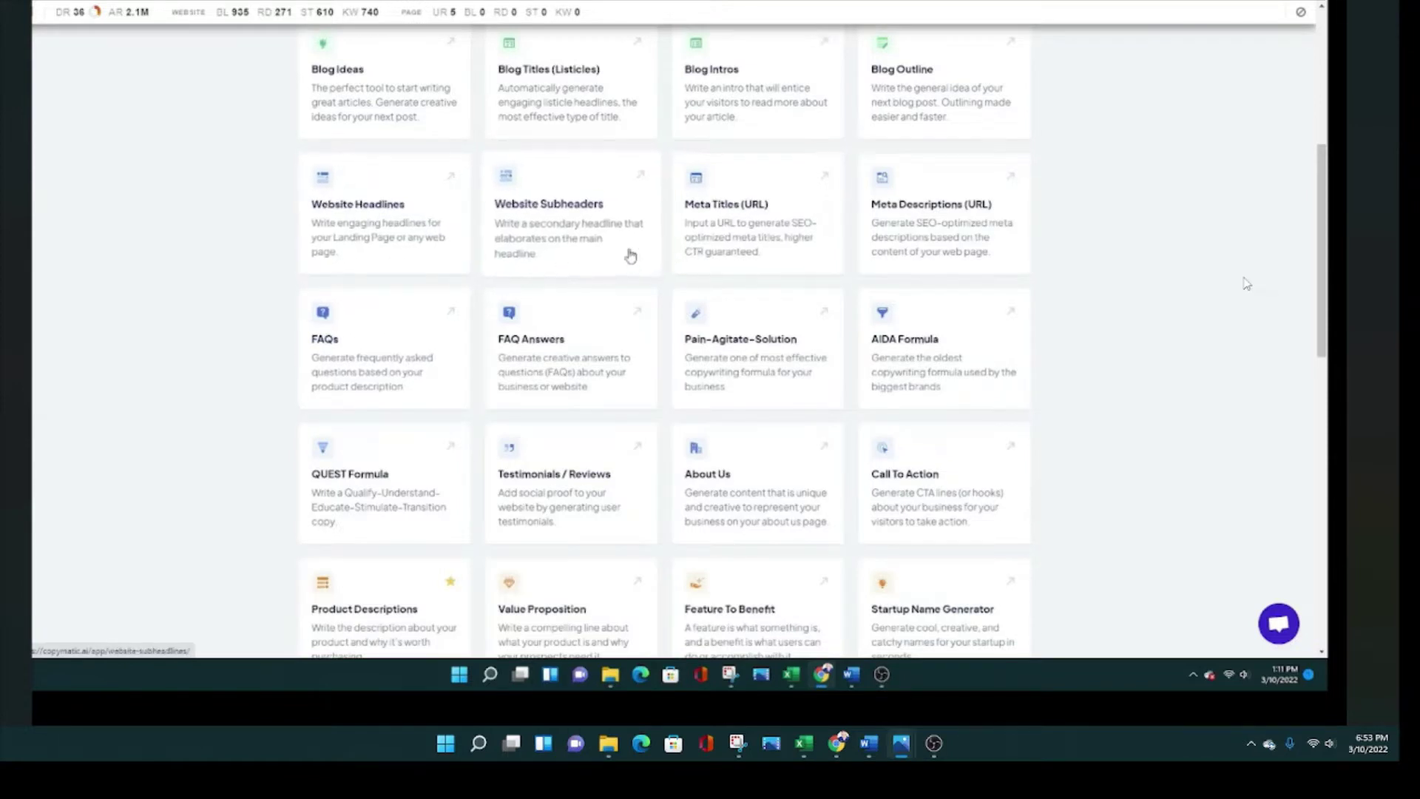
scroll(950, 248, down, 1)
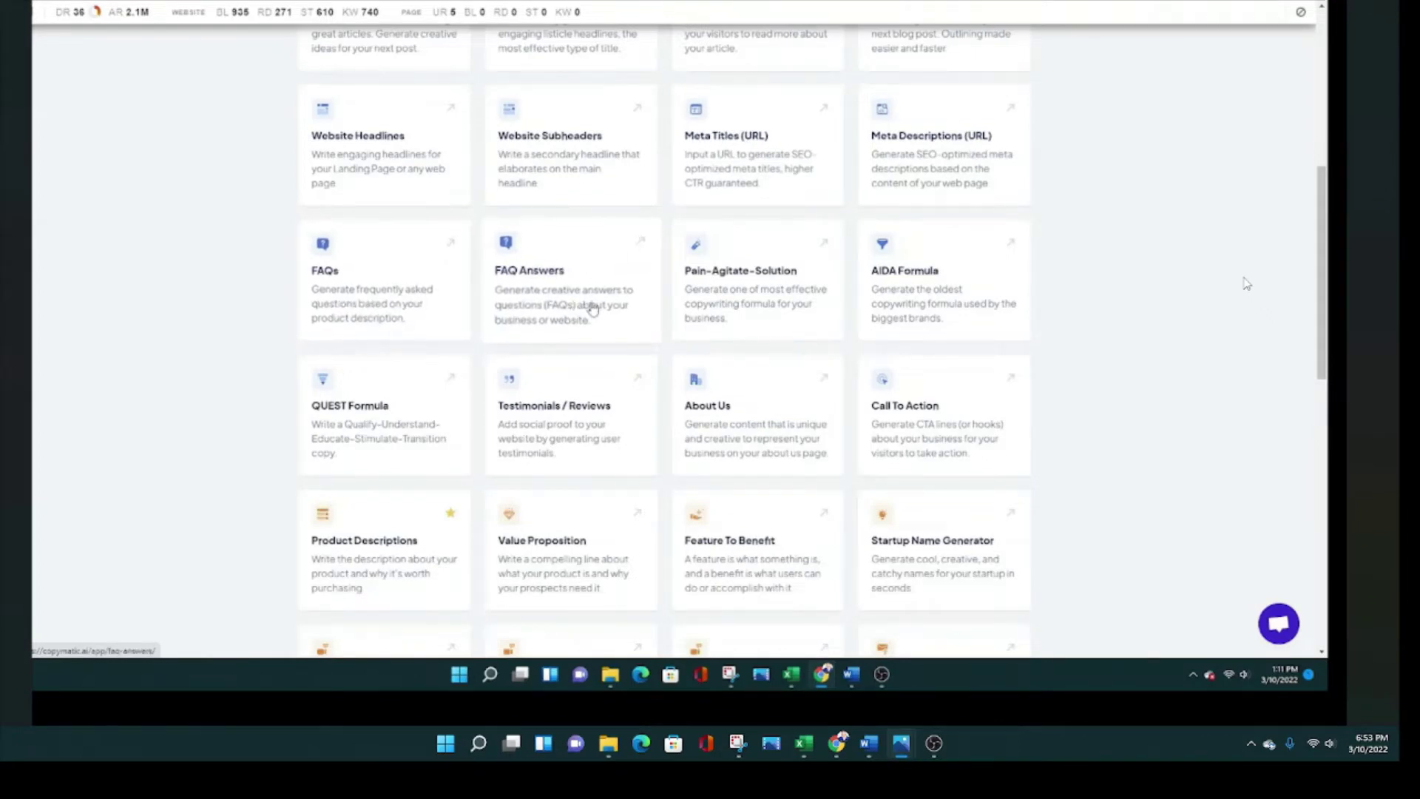
scroll(845, 316, down, 2)
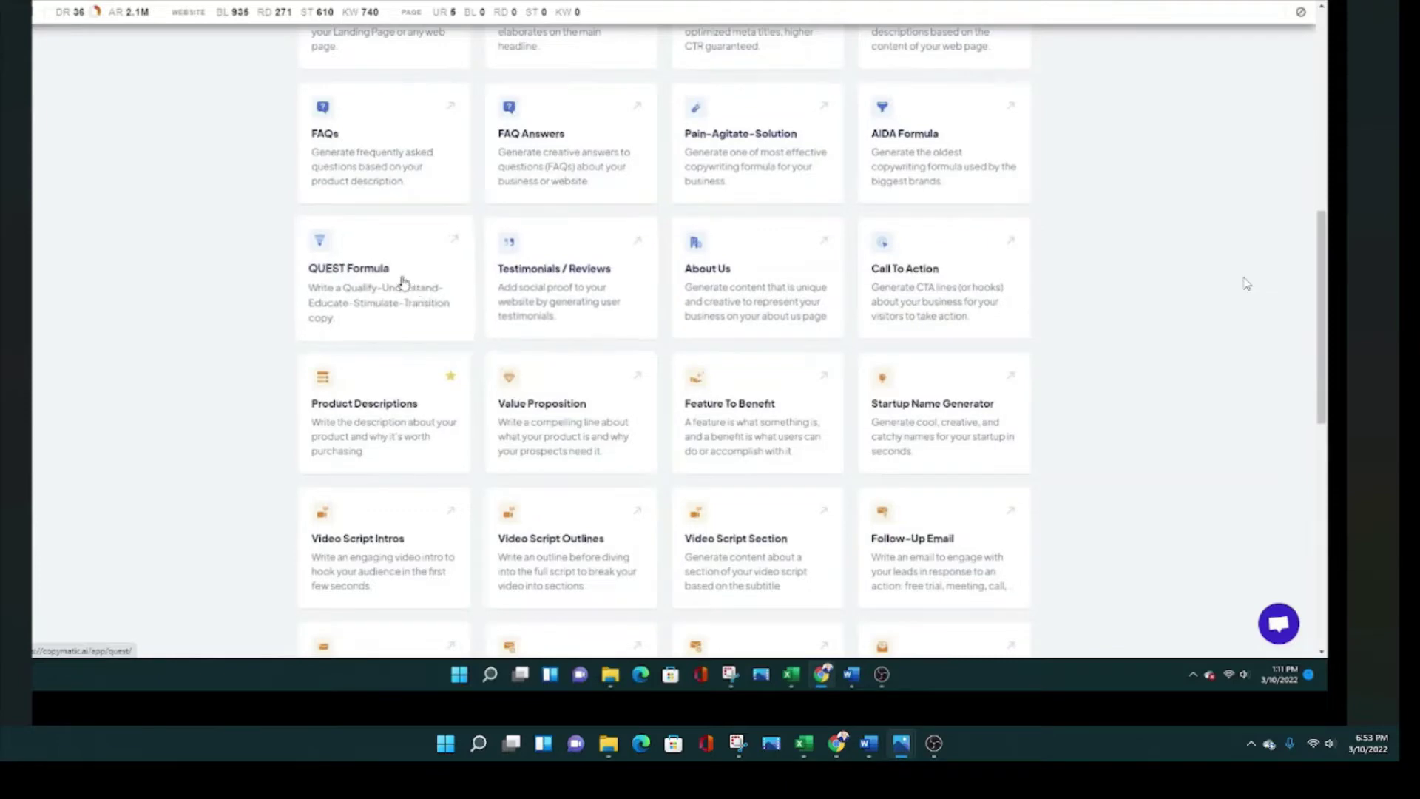
scroll(661, 304, down, 2)
scroll(659, 301, up, 8)
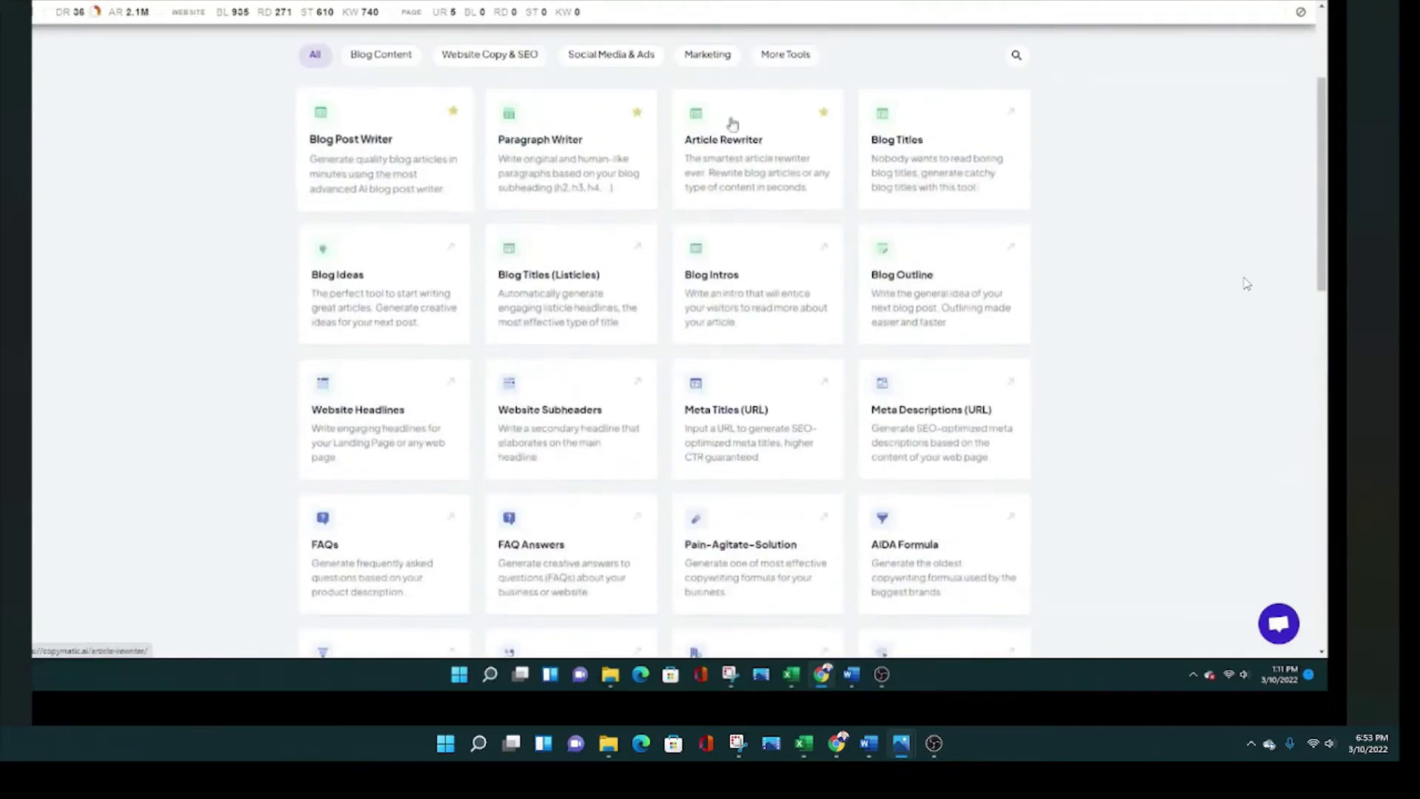
scroll(782, 225, down, 10)
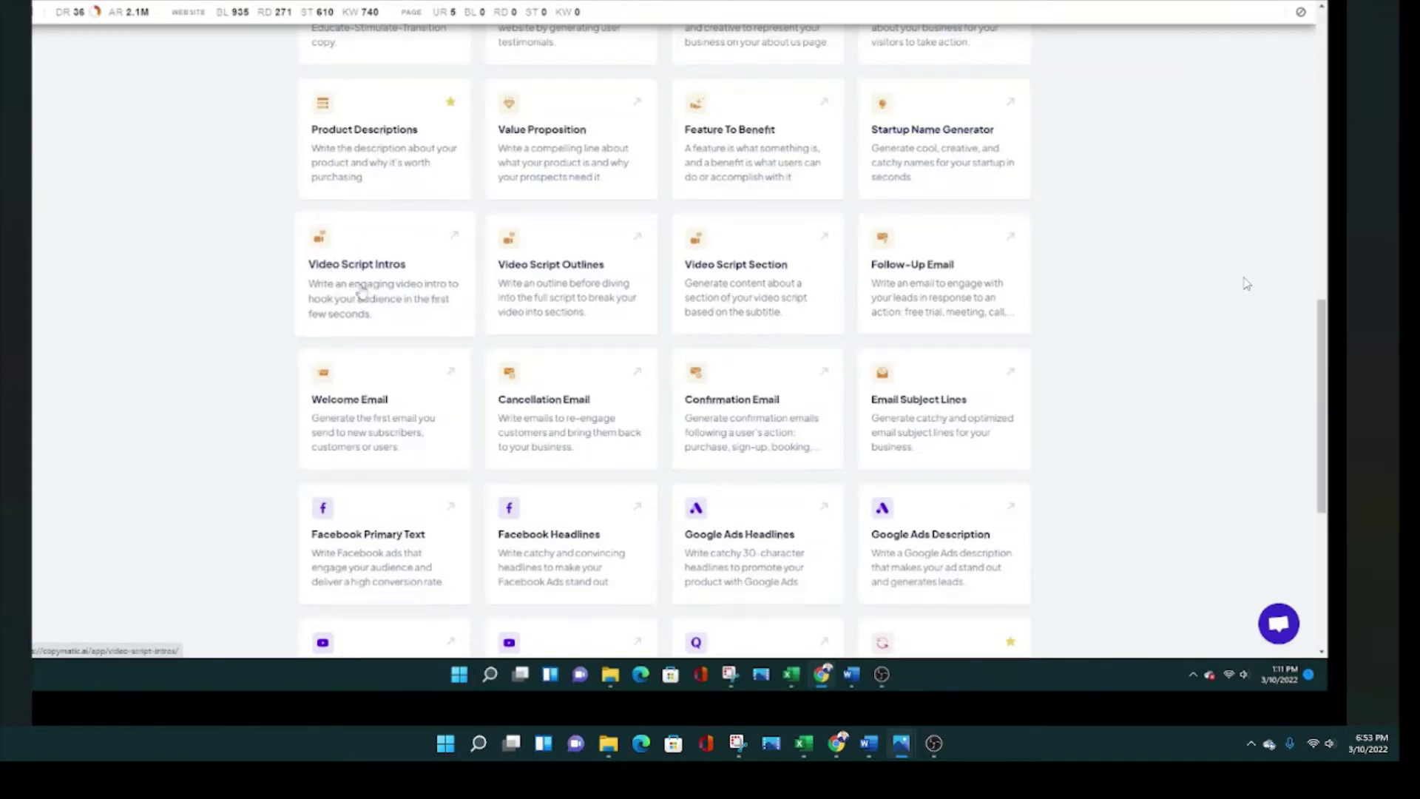
scroll(928, 292, down, 2)
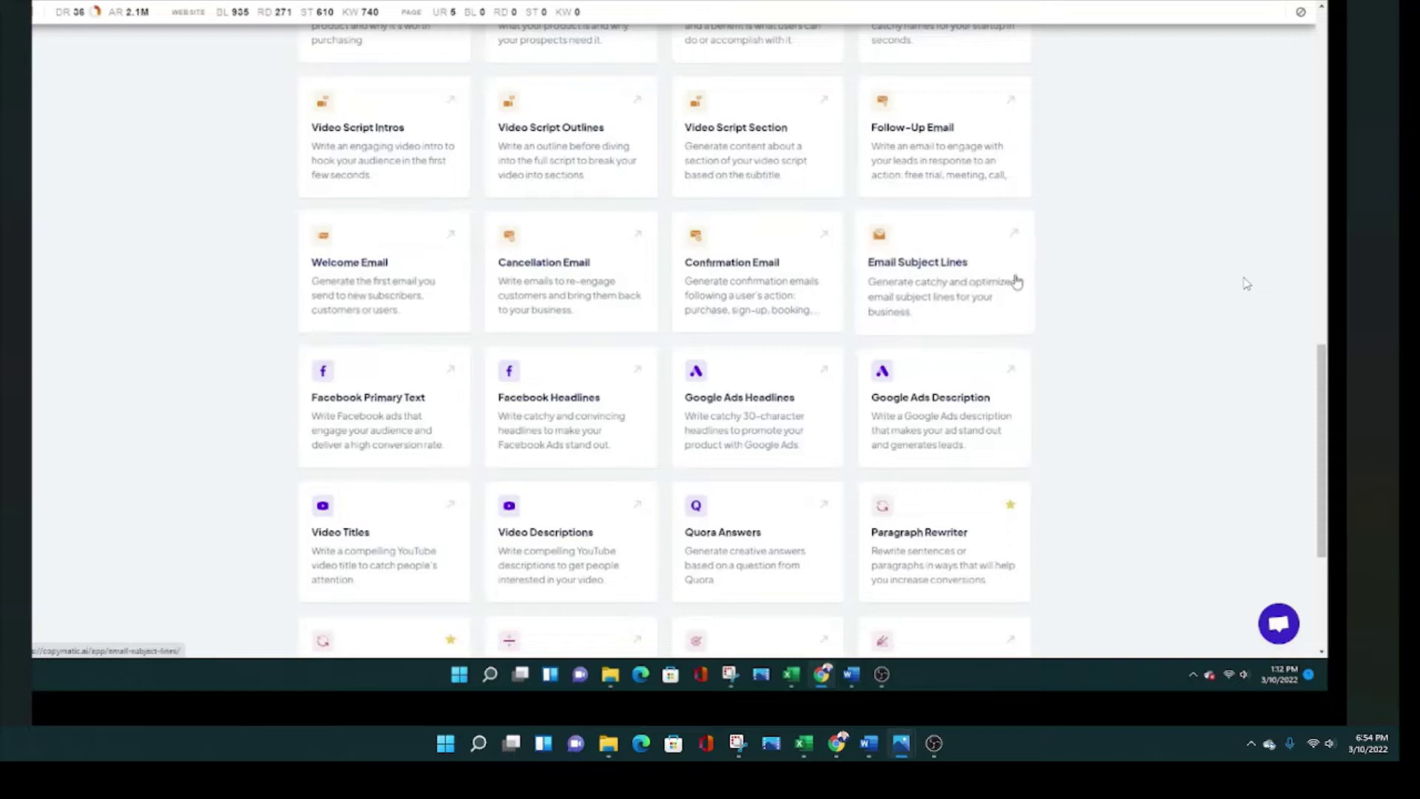
scroll(1030, 314, down, 3)
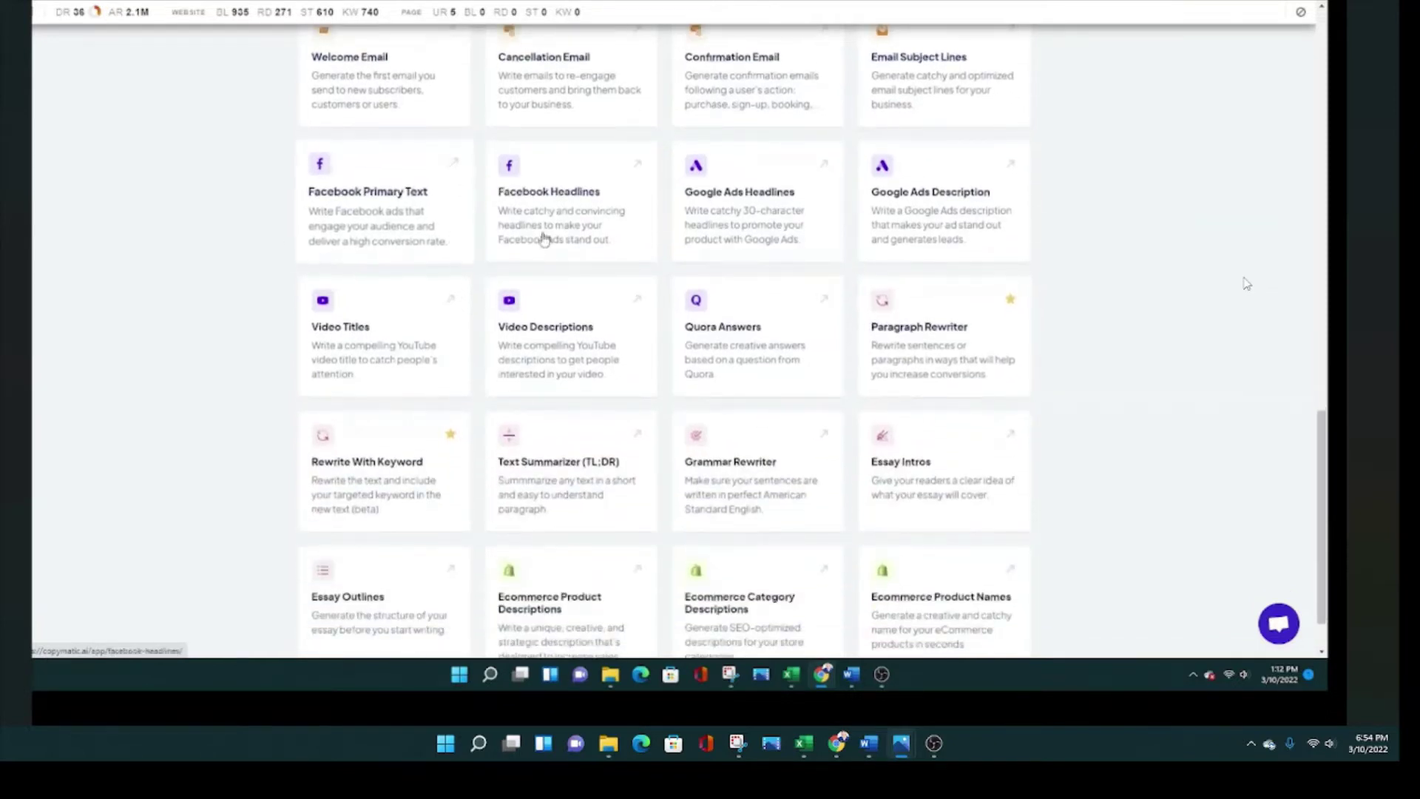
scroll(841, 272, down, 1)
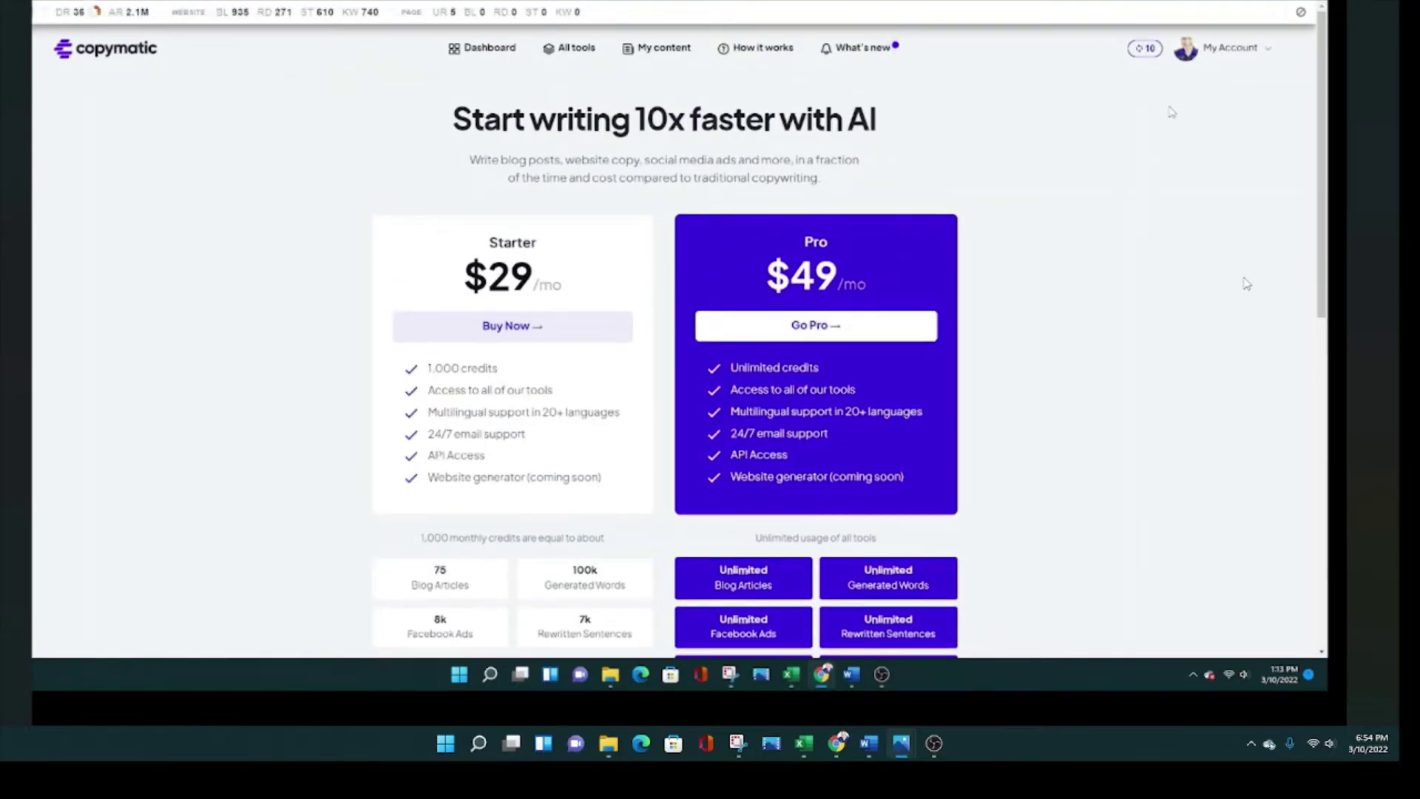
- Scroll through the pricing page comparing the $29 Starter and $49 Pro plans
scroll(1171, 112, down, 1)
scroll(1171, 112, up, 1)
scroll(1088, 232, down, 1)
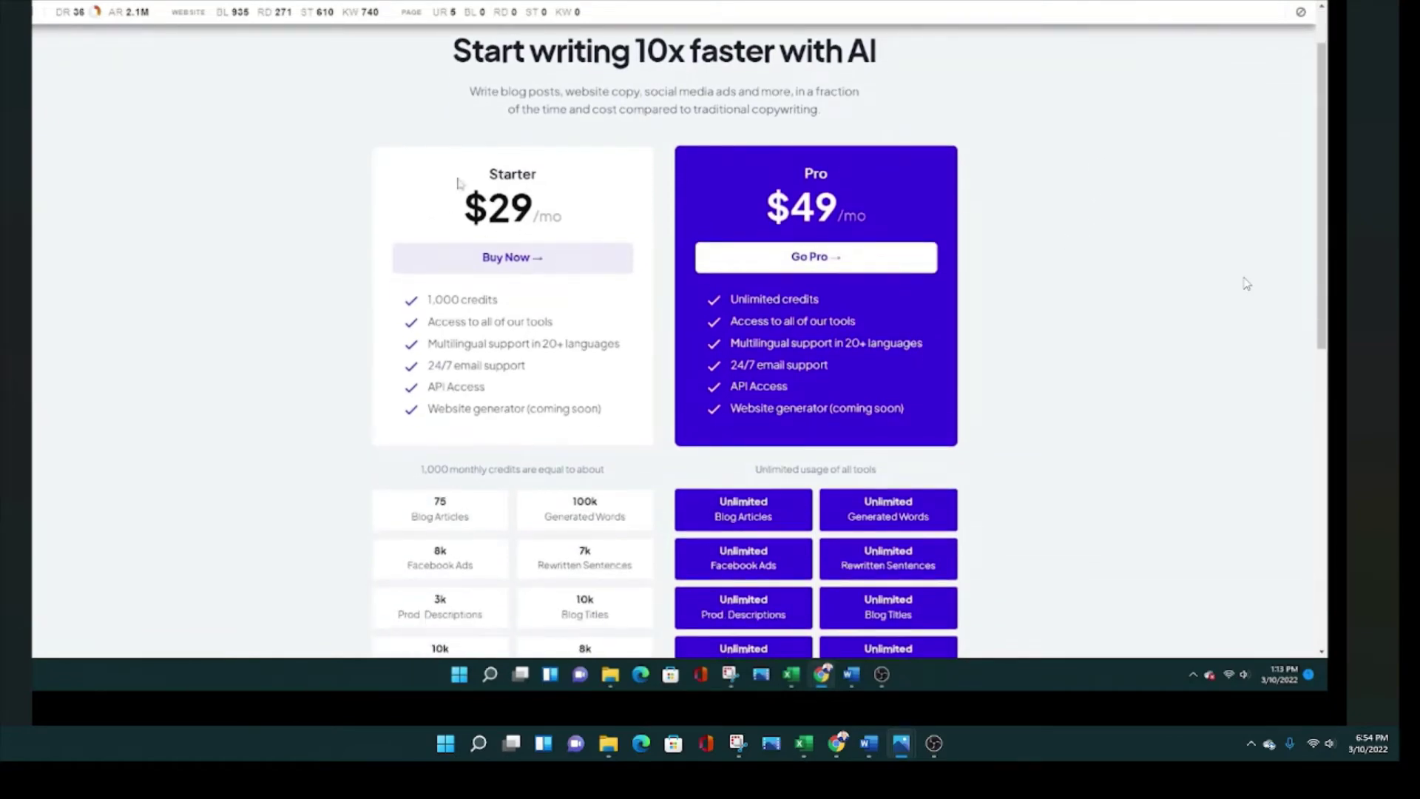
scroll(577, 187, down, 1)
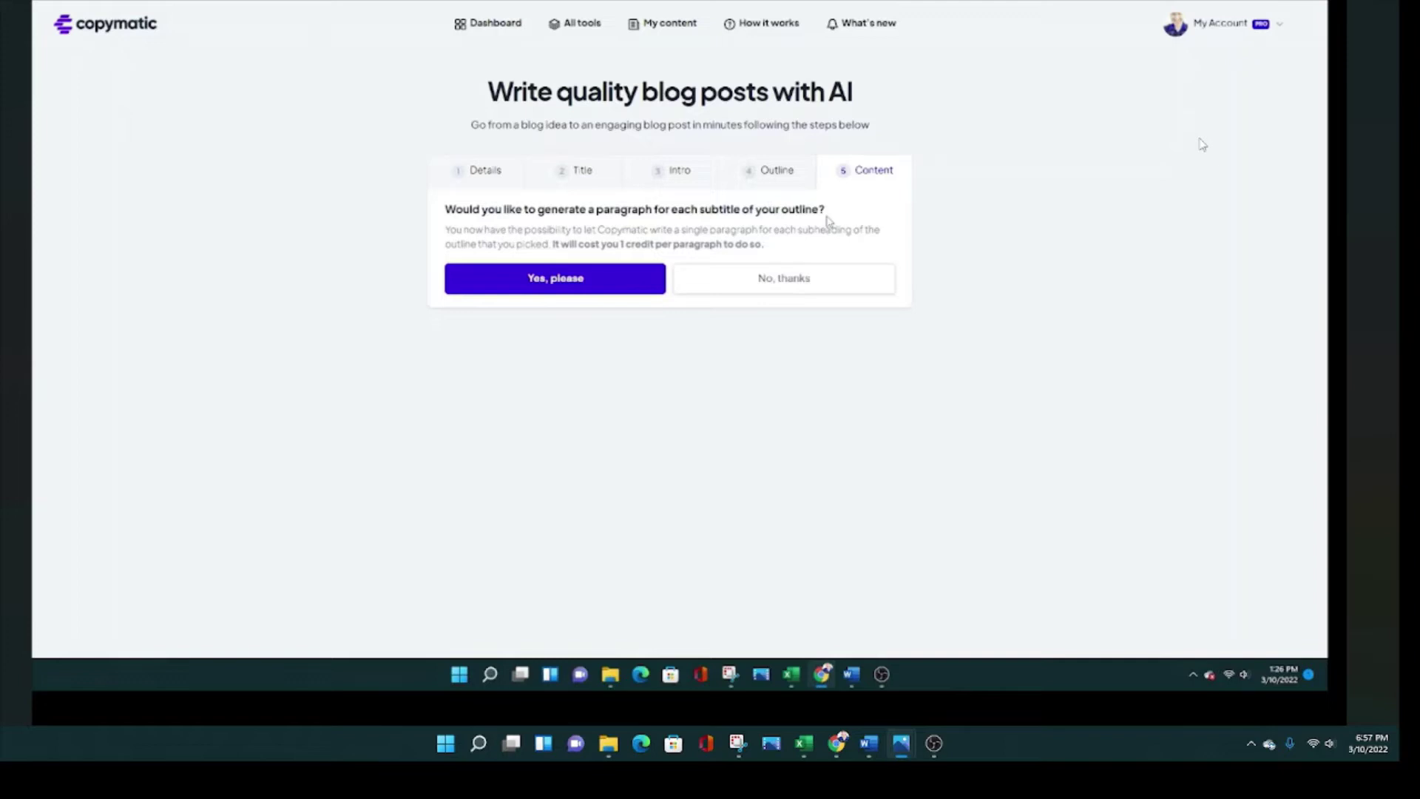
- Accept a generated paragraph for each outline subheading of the Monster Energy article
click(581, 287)
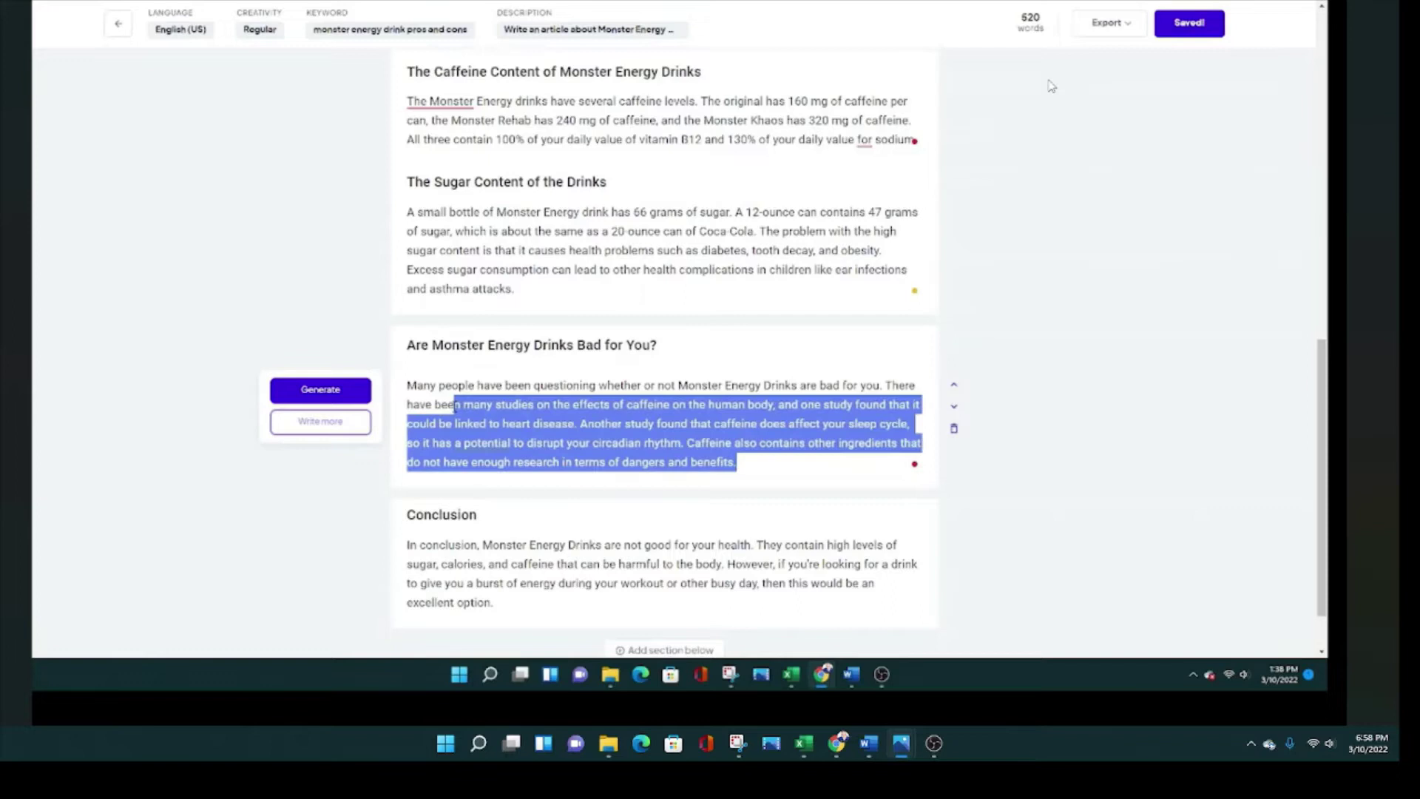
- Word-count the 'Bad for You' paragraph with Word Counter Plus, then generate the Students section
drag(455, 404, 409, 386)
right_click(422, 397)
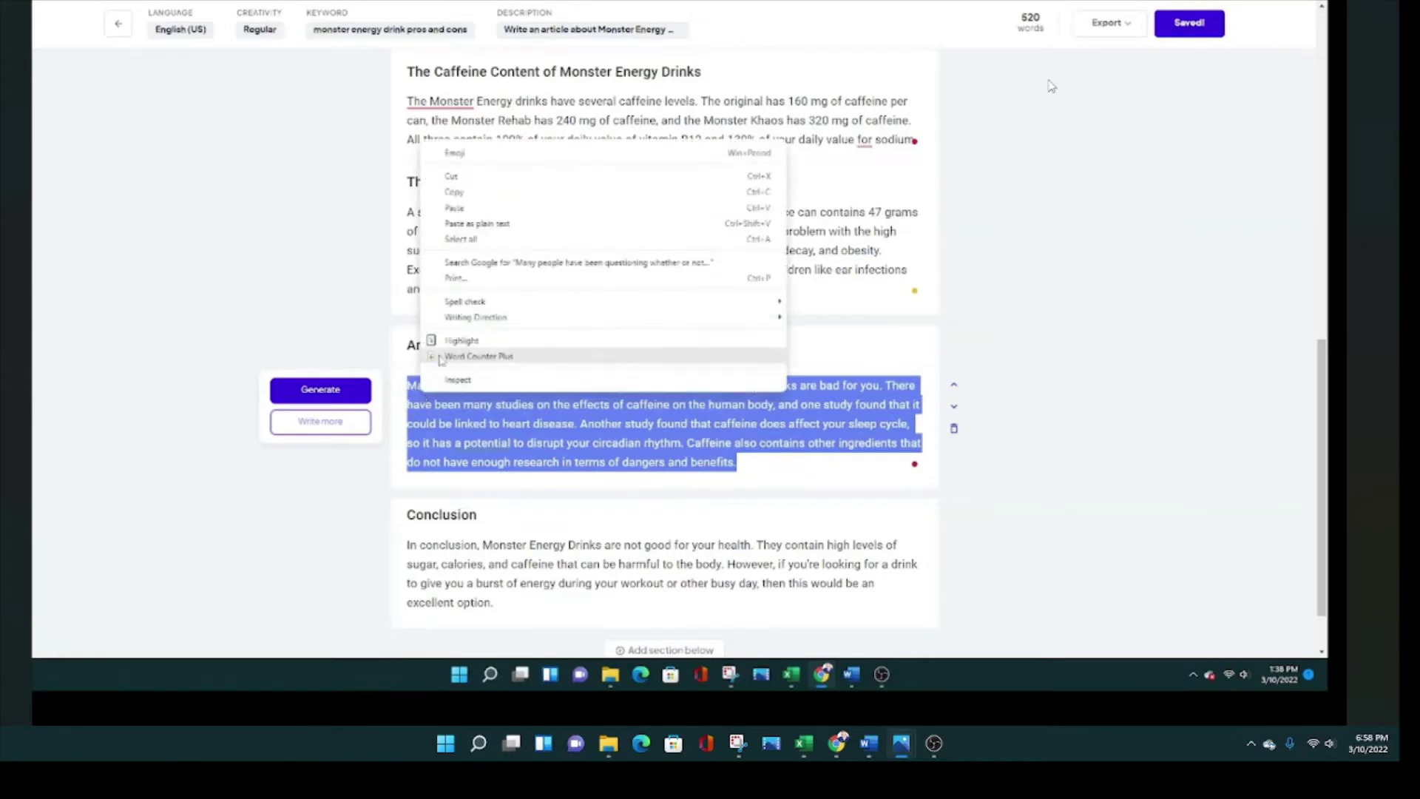
click(482, 357)
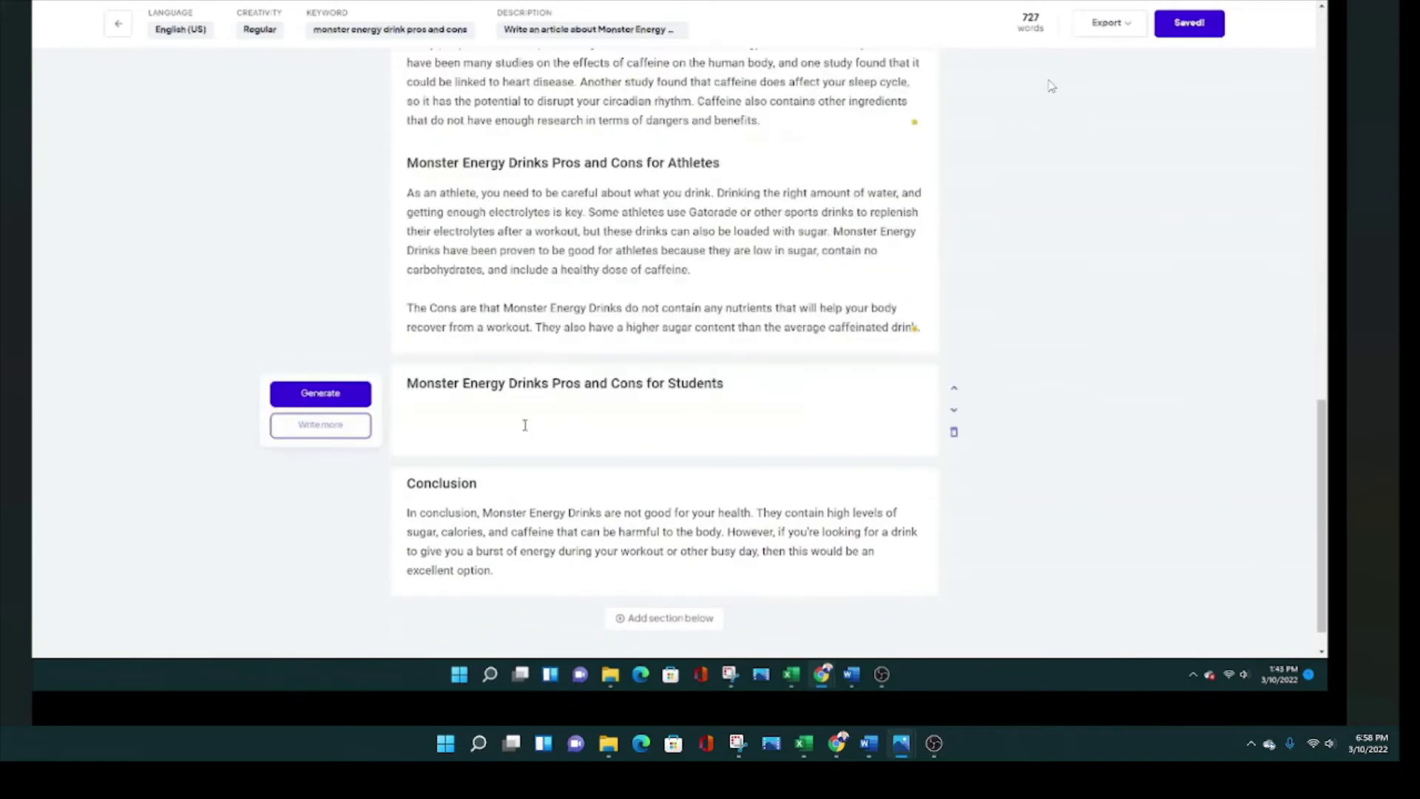
click(524, 424)
click(320, 393)
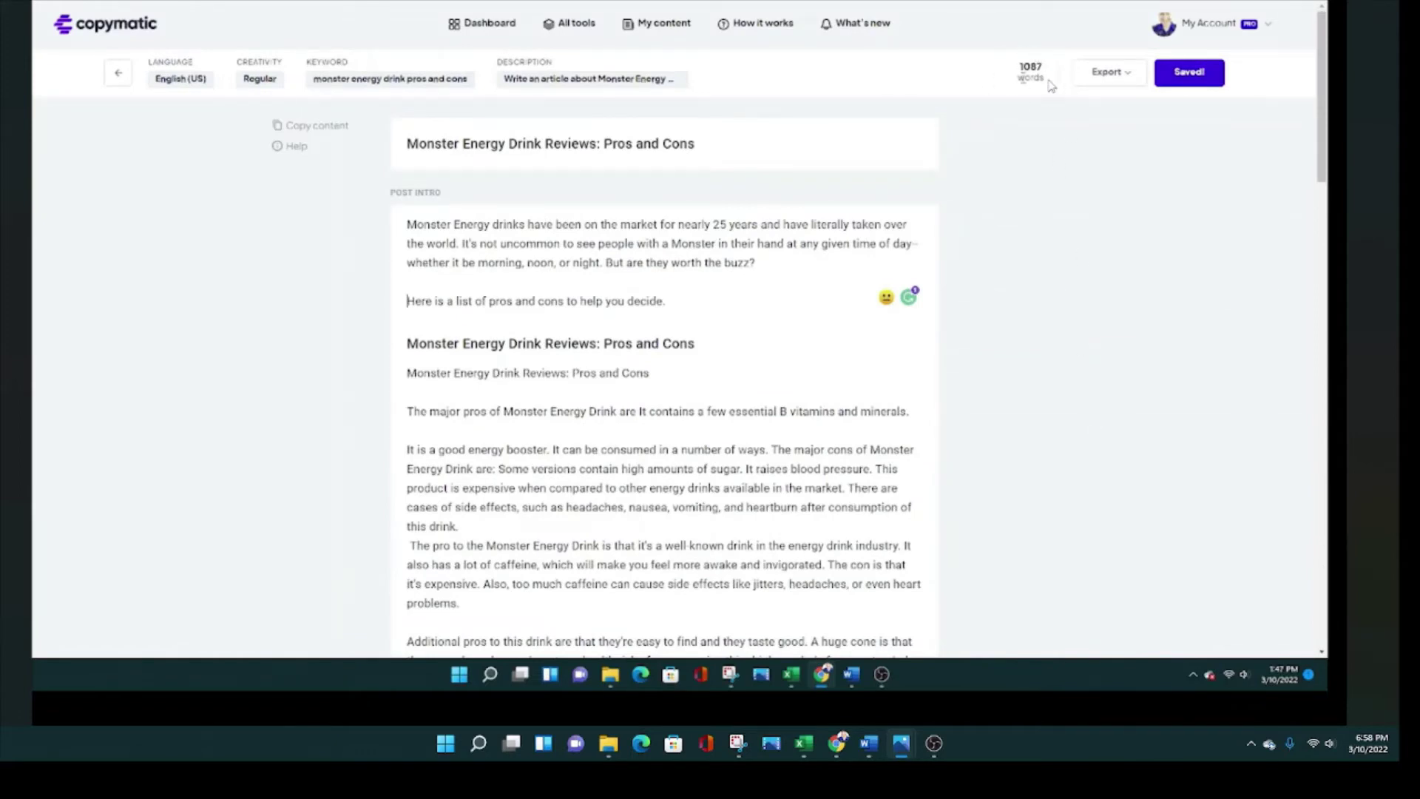
- Open My content, then search Google for quetext in a new tab
click(654, 24)
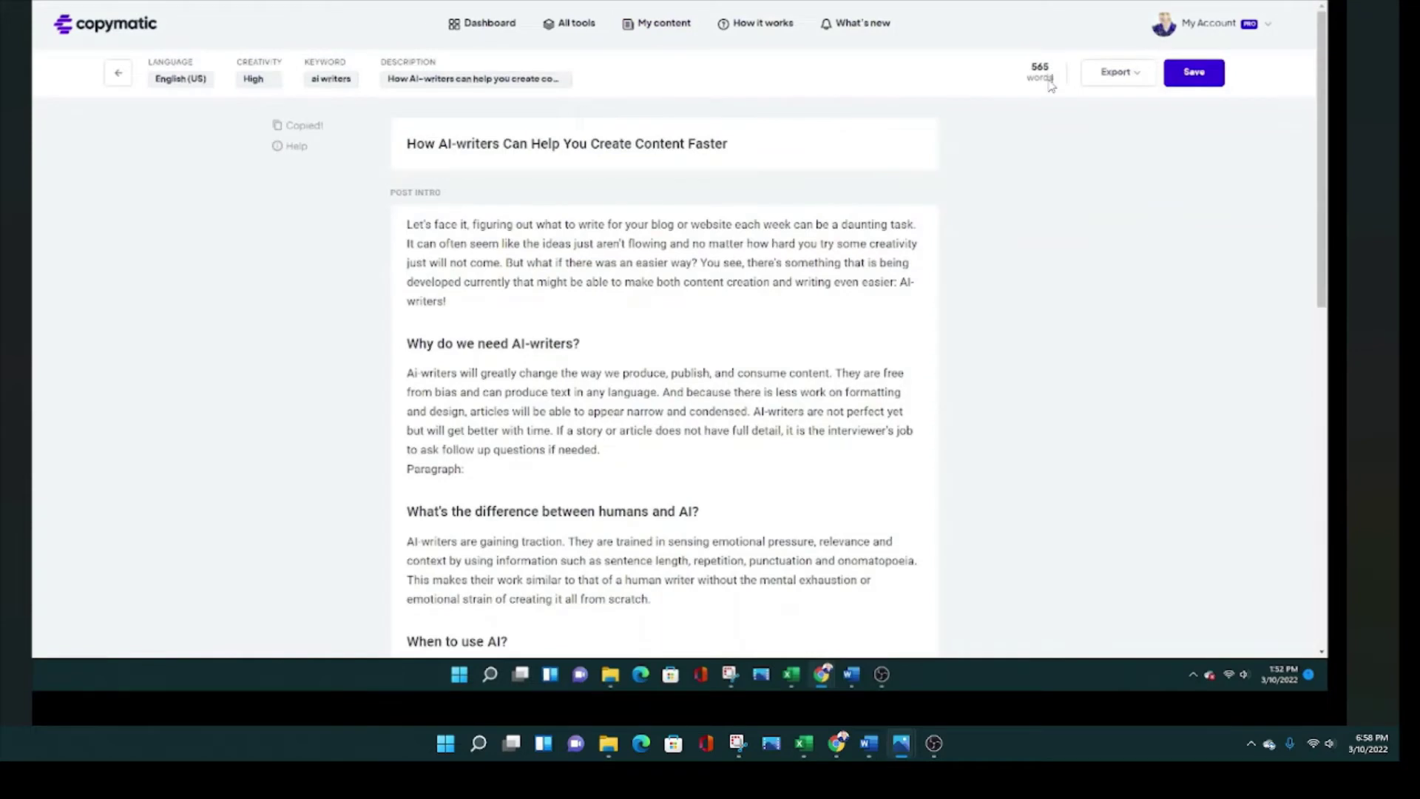
key(ctrl+t)
click(628, 227)
text(quetext)
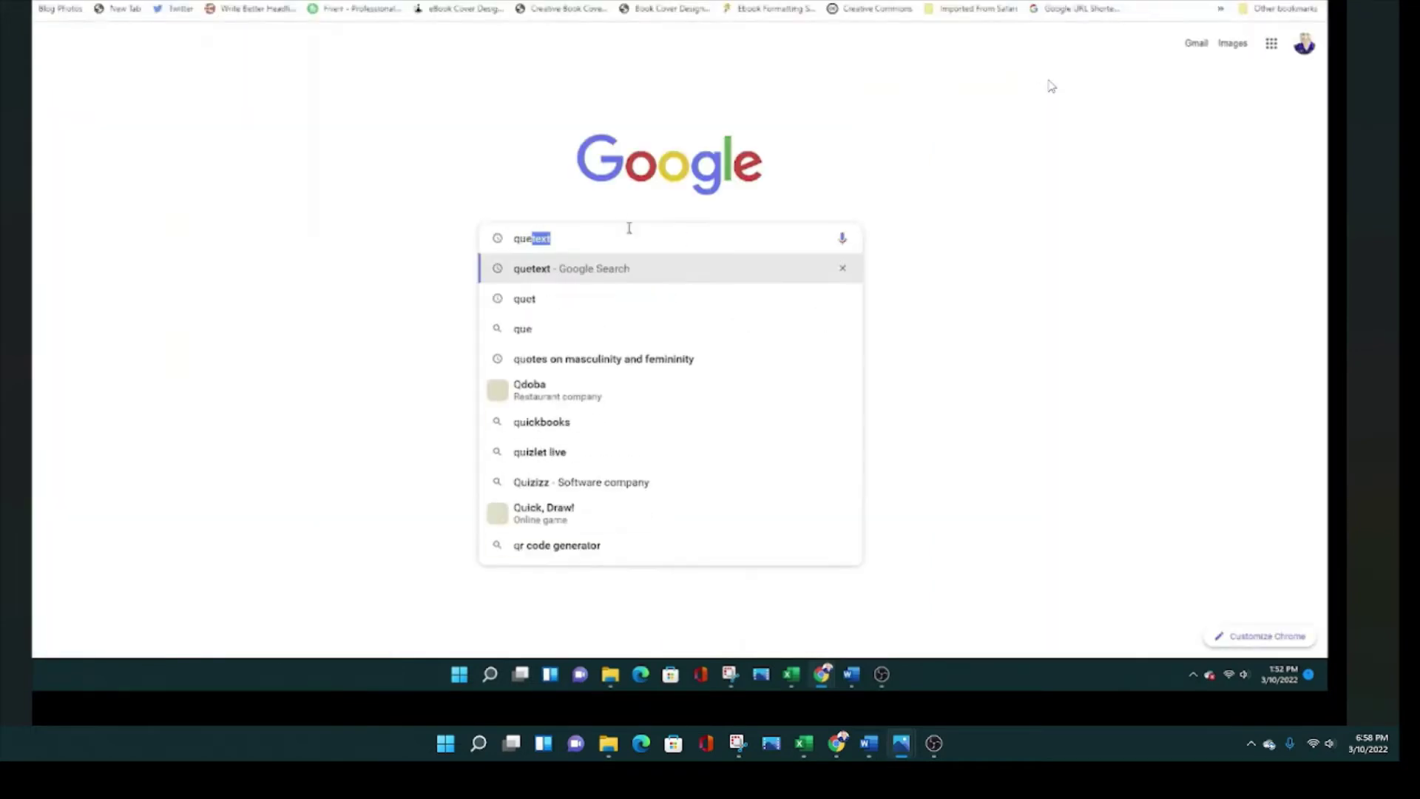
key(Return)
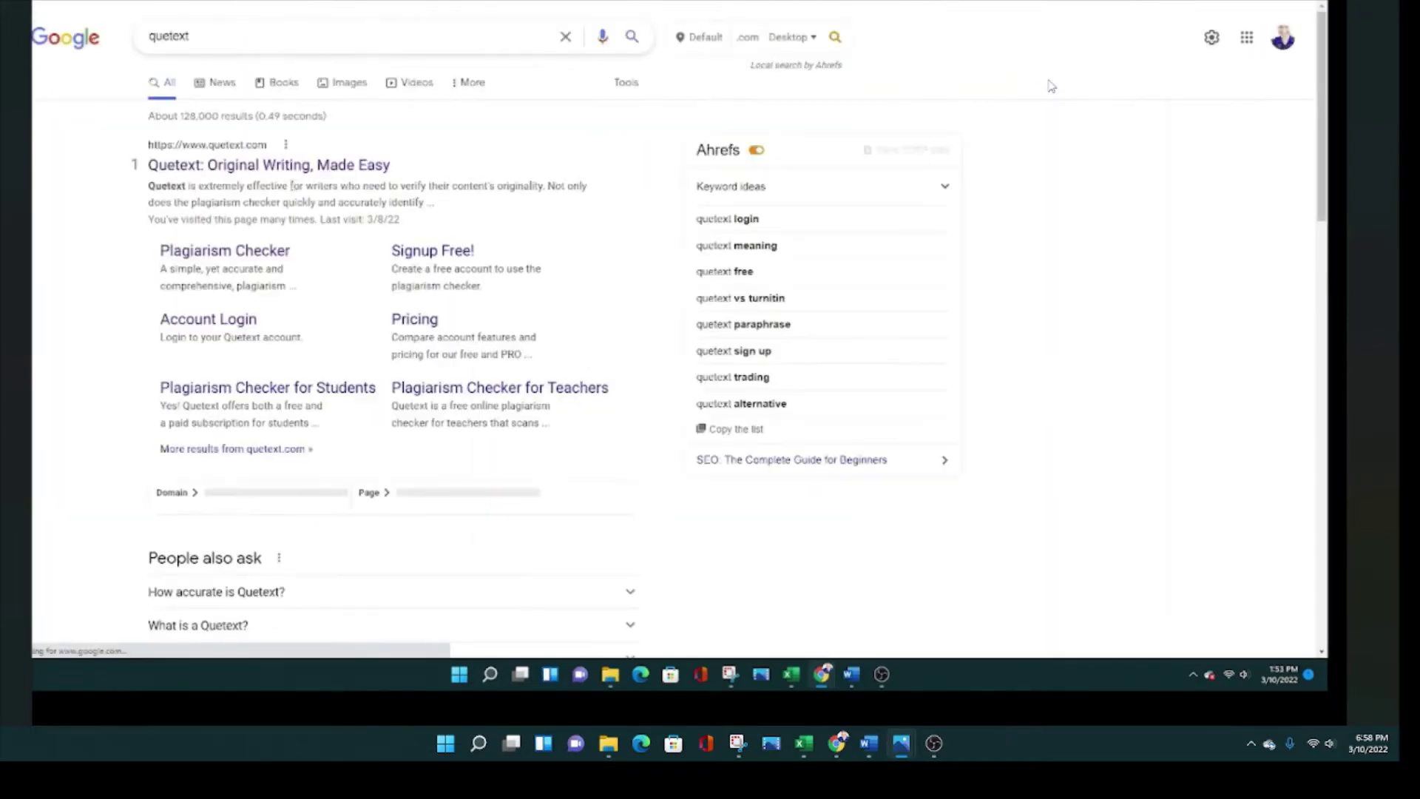
- Open Quetext, paste the AI-writers blog post into its checker and run the check
click(247, 180)
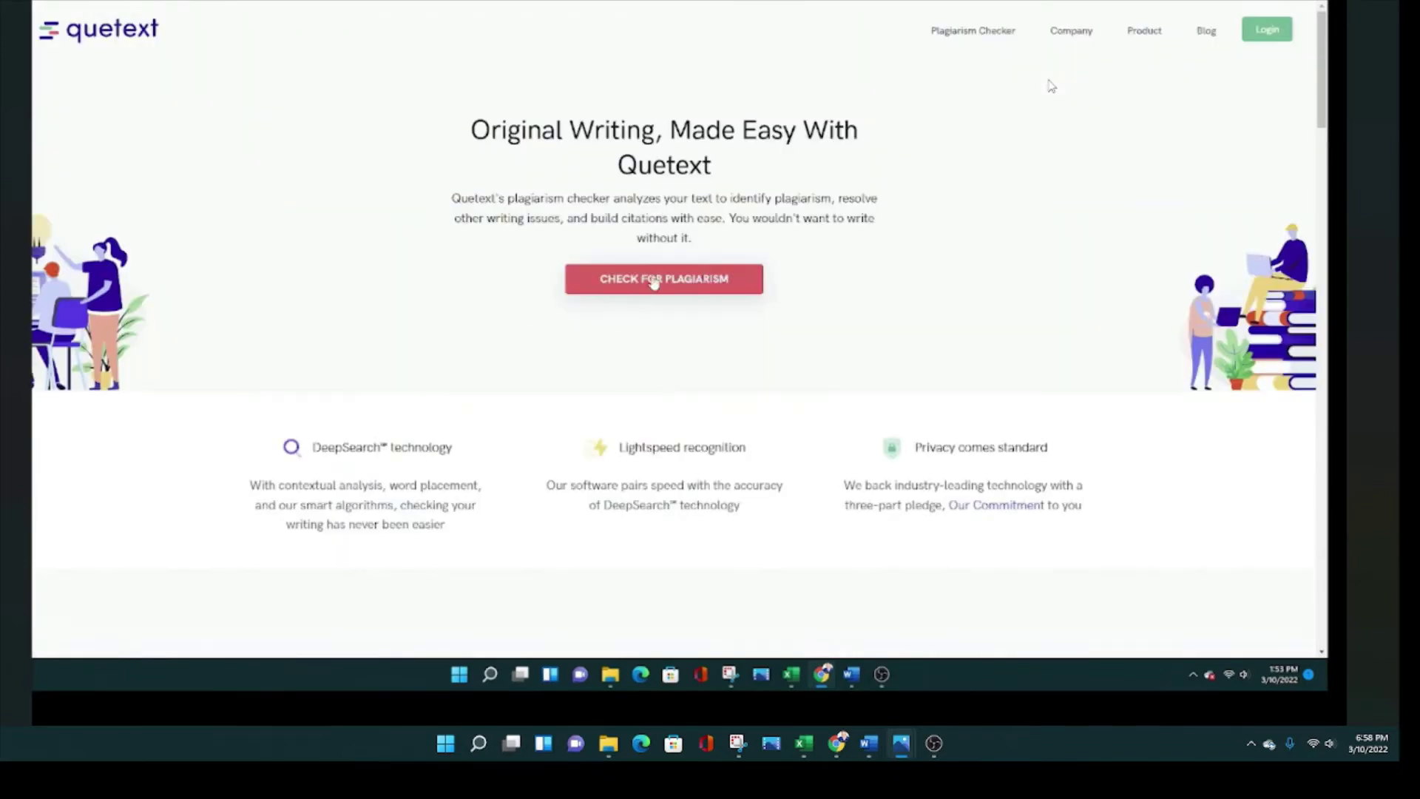
click(654, 282)
right_click(661, 281)
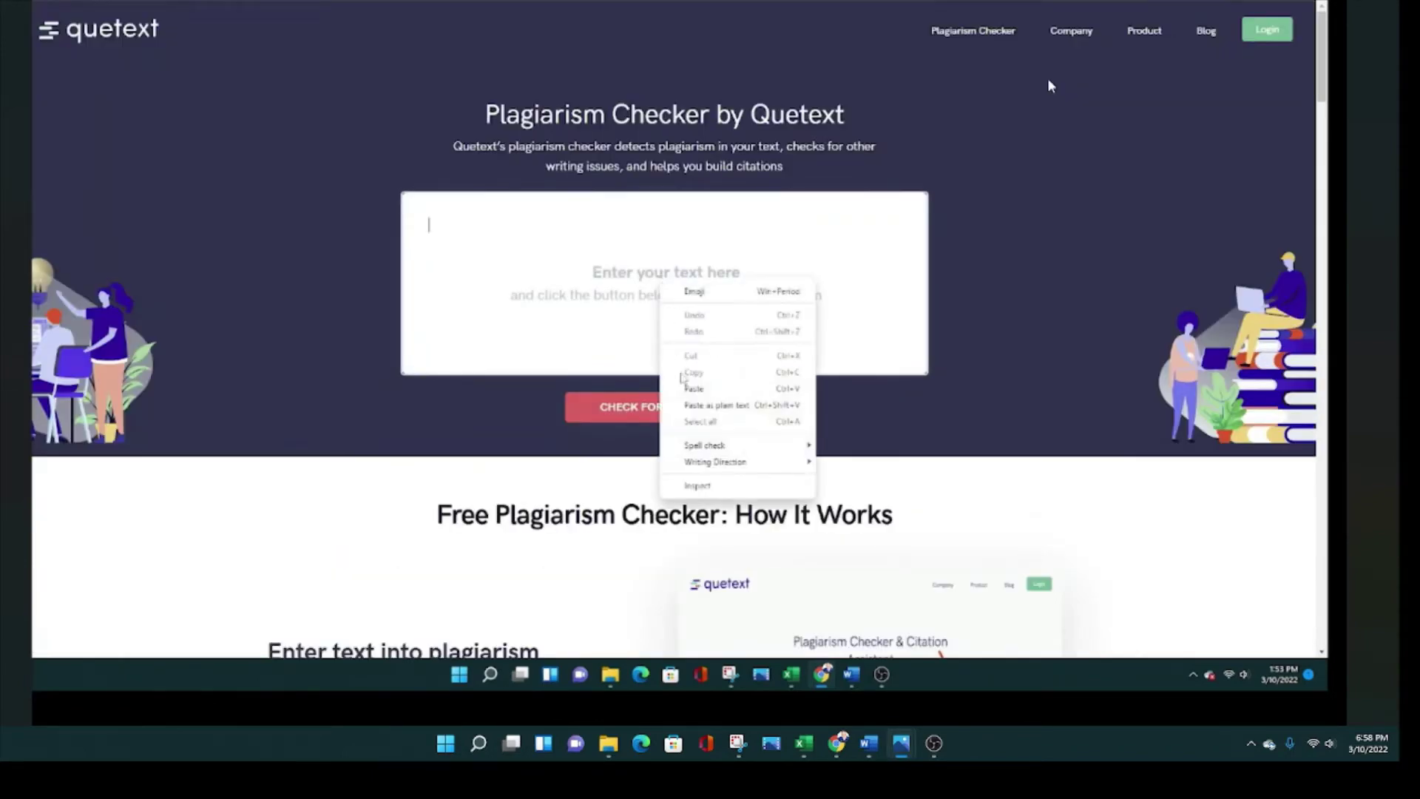
click(694, 388)
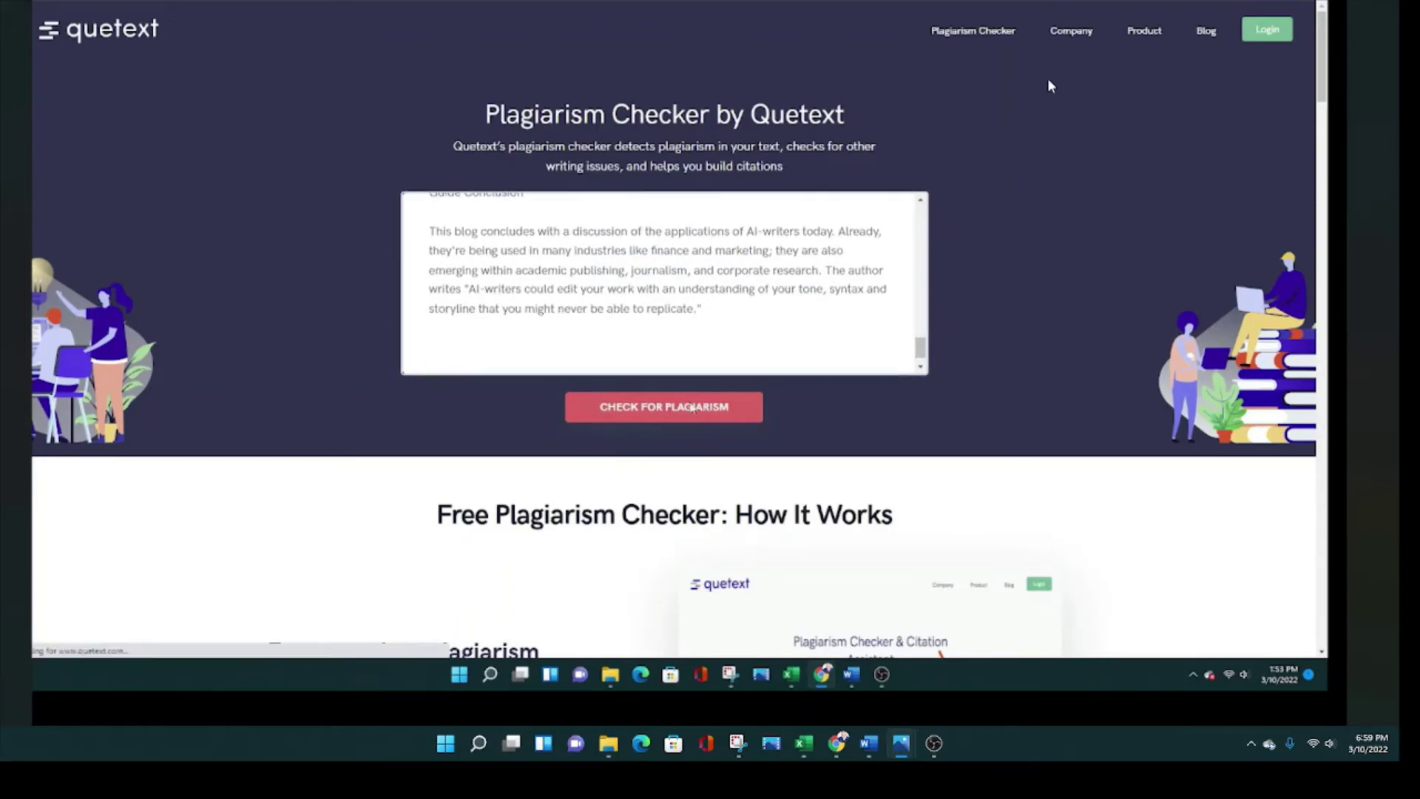
click(691, 408)
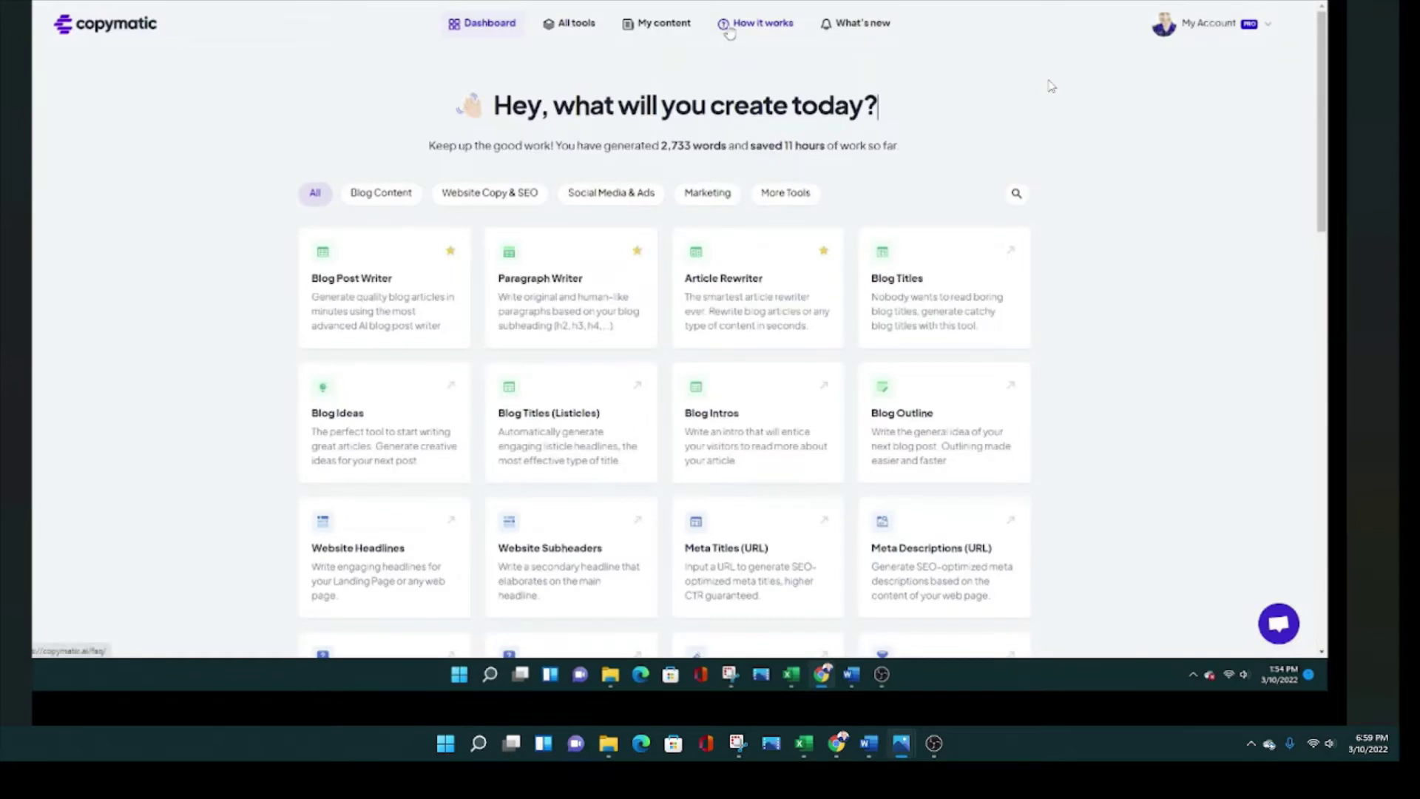
- On the How it works FAQ, expand and collapse the cancel-membership and long-blog-article answers
click(728, 29)
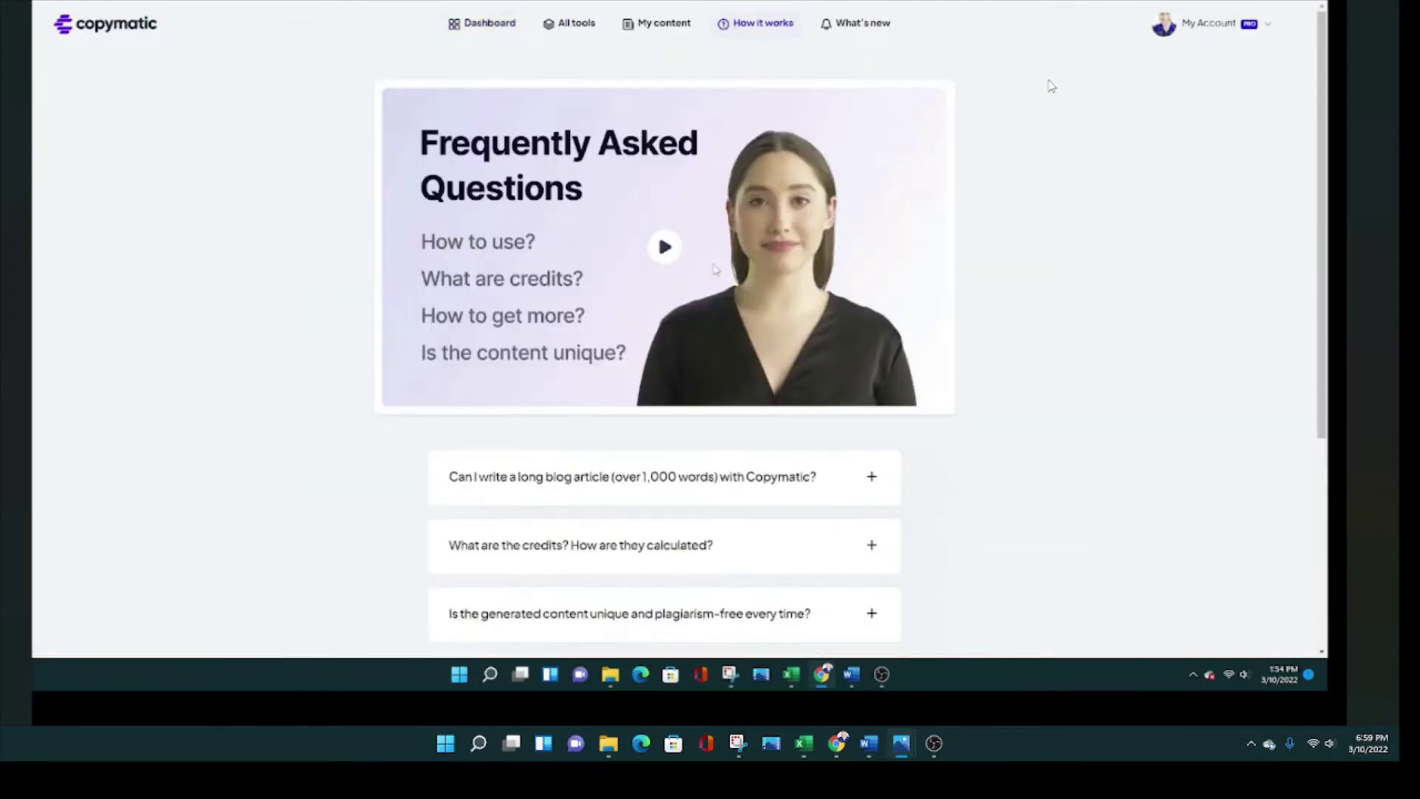
scroll(1139, 294, down, 4)
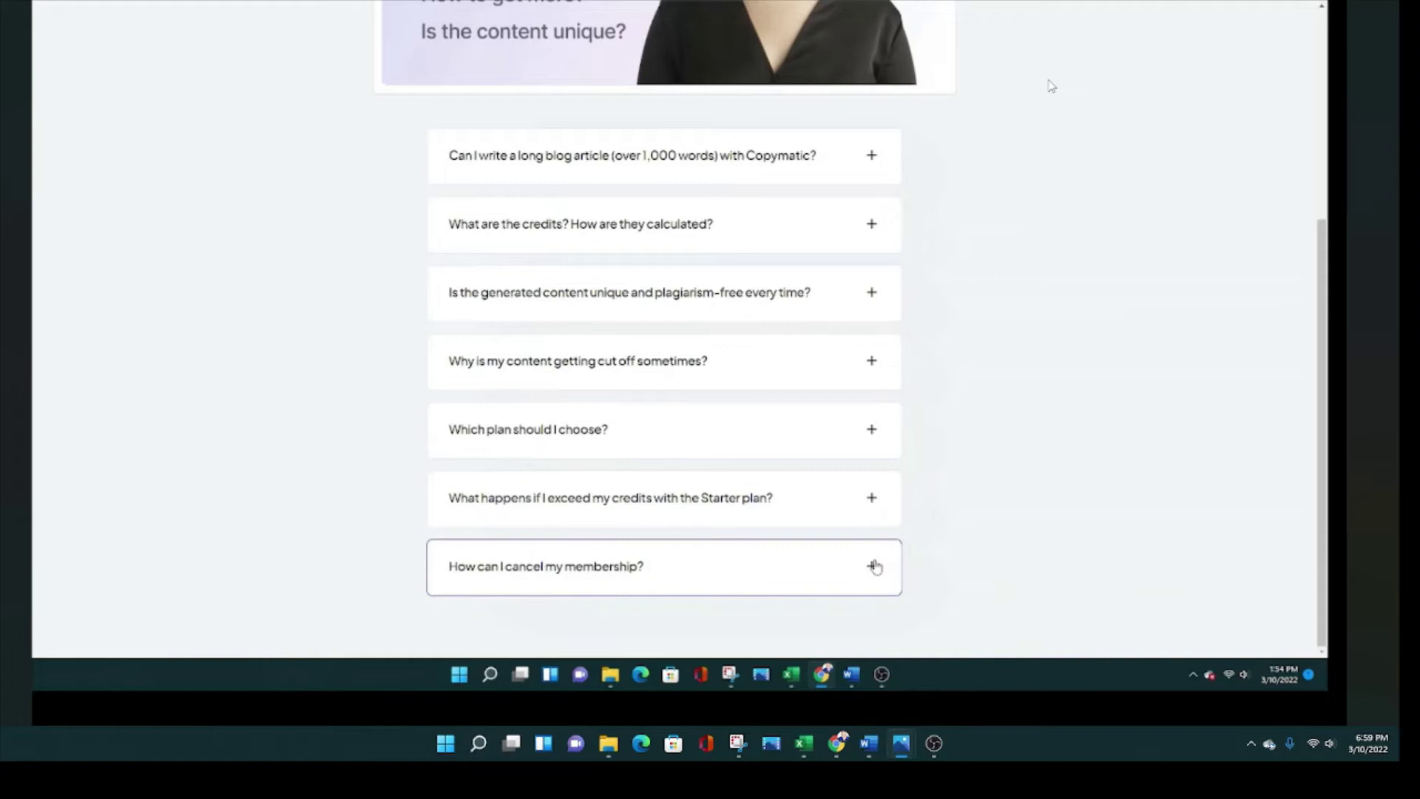
click(874, 567)
scroll(983, 518, down, 1)
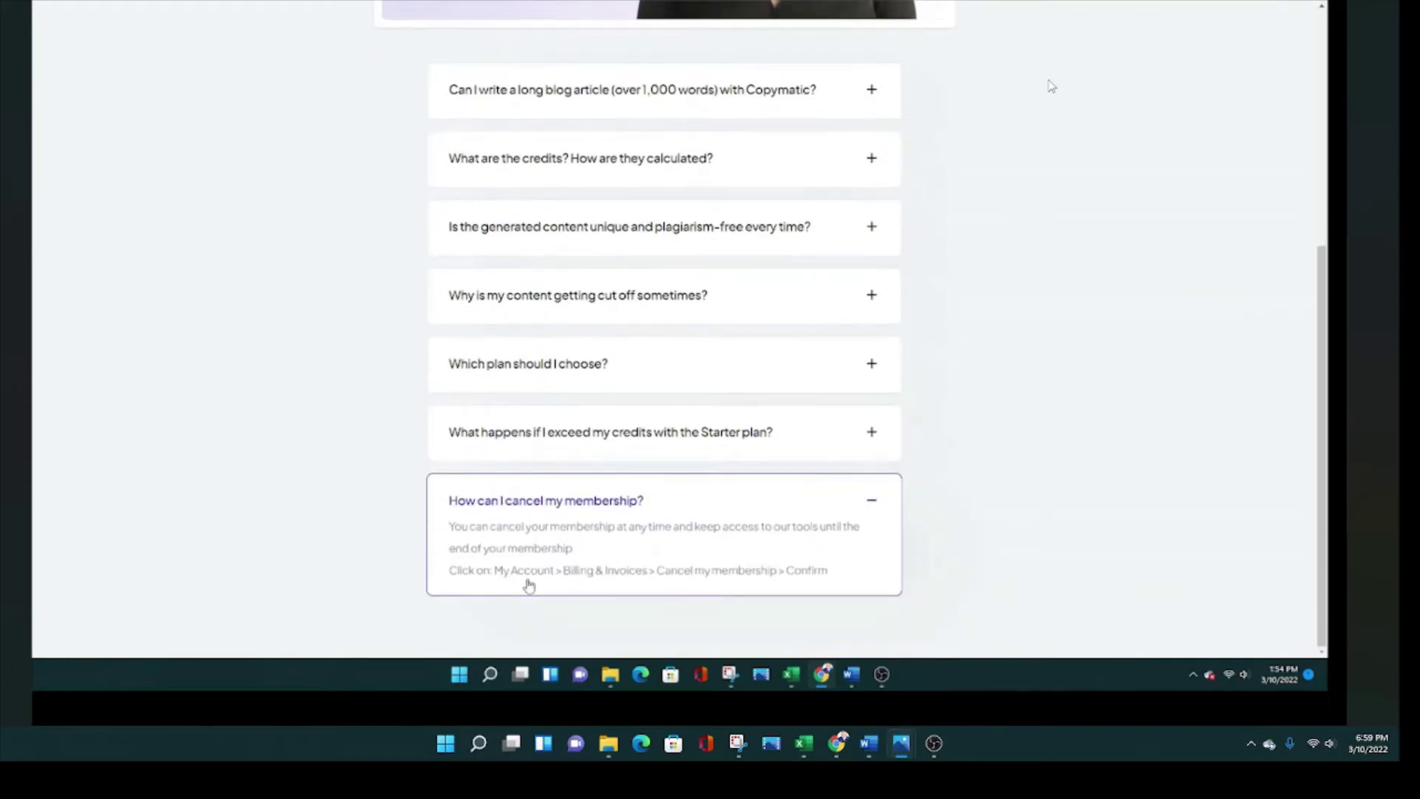
click(871, 503)
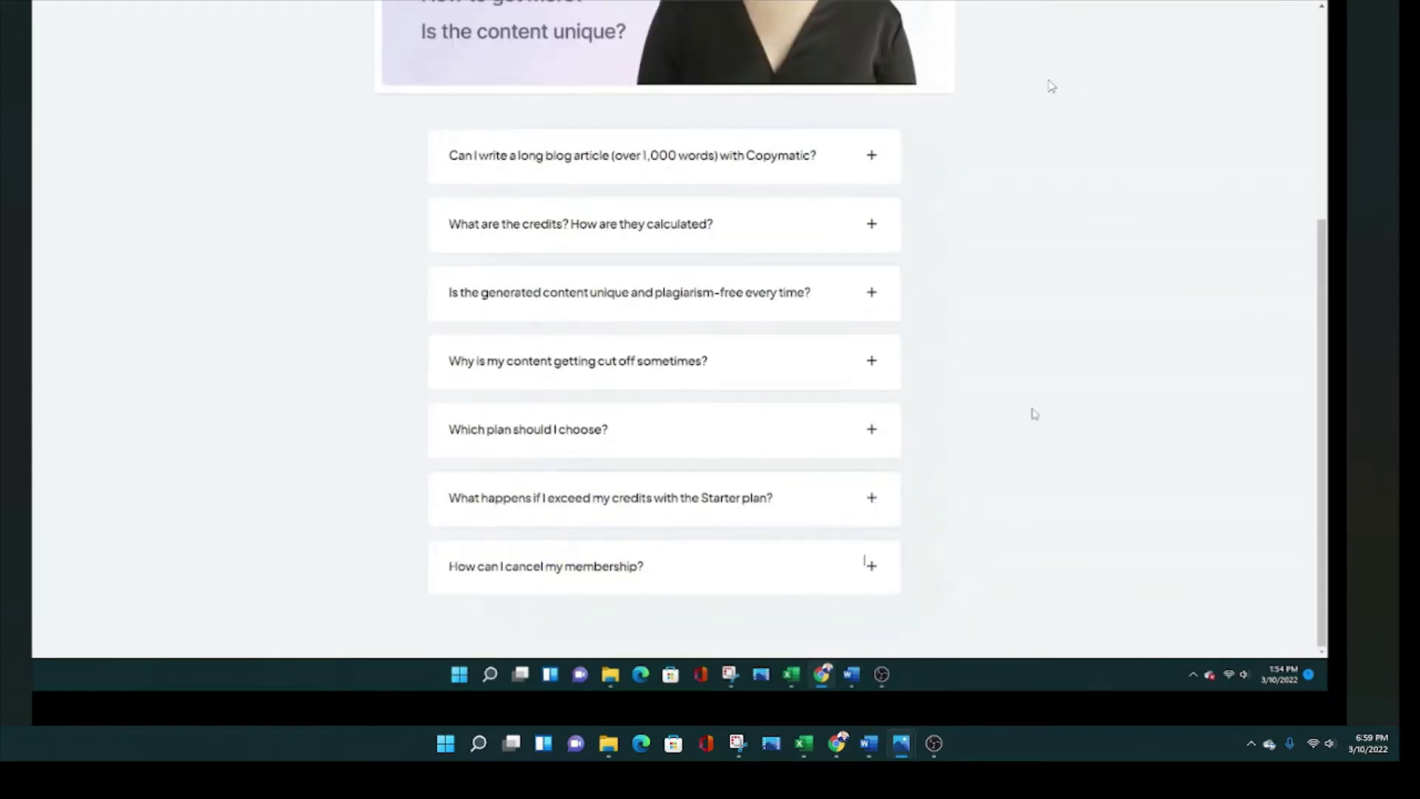
scroll(1034, 413, up, 3)
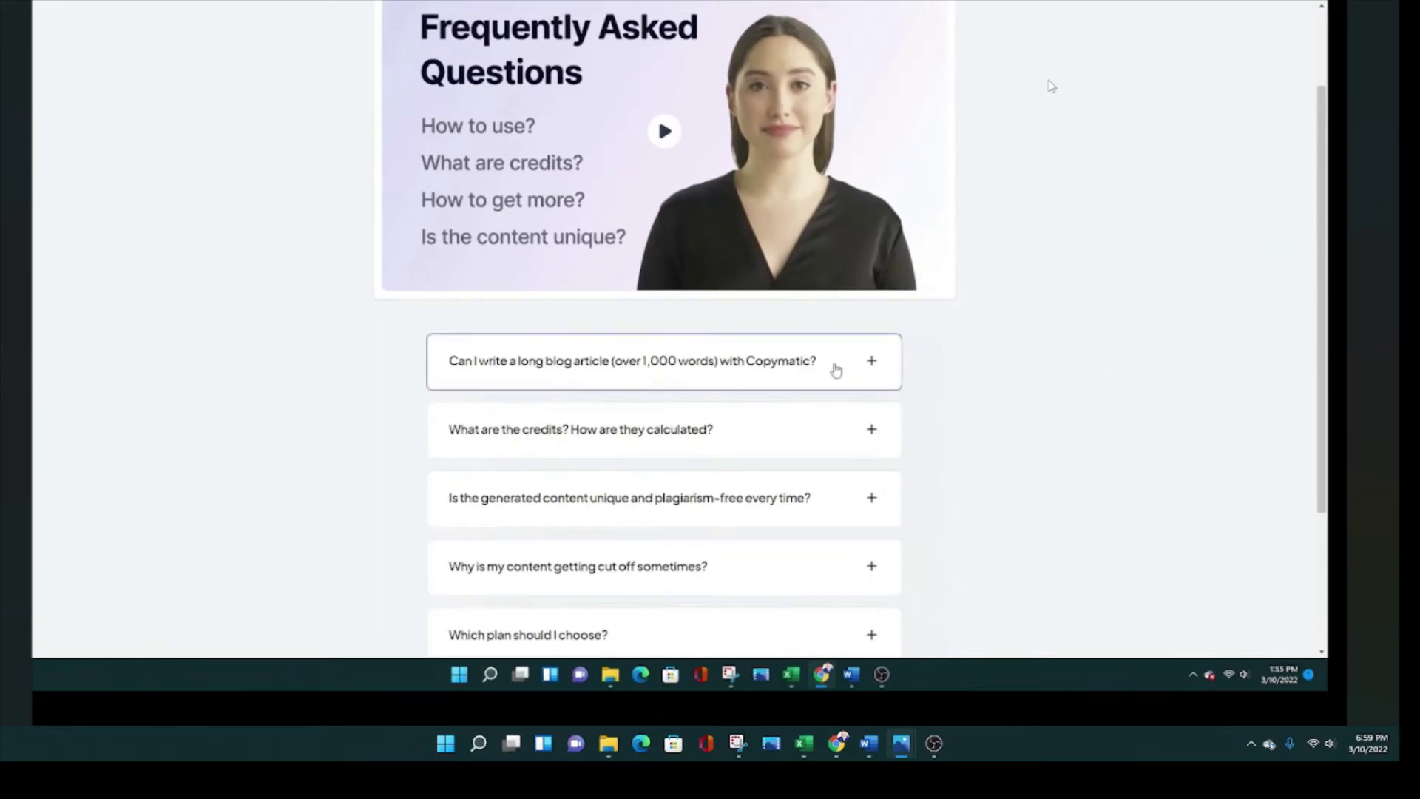
click(836, 370)
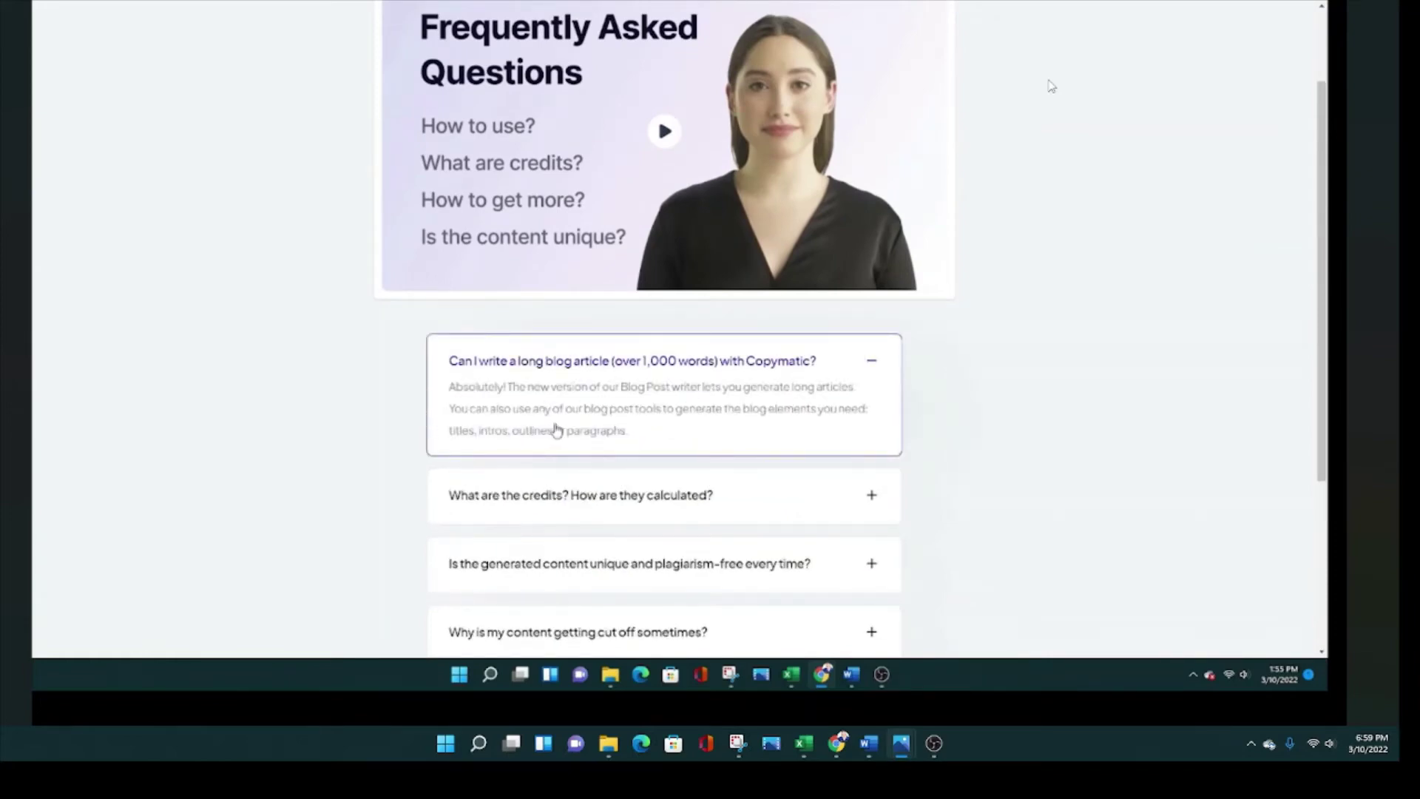
click(866, 362)
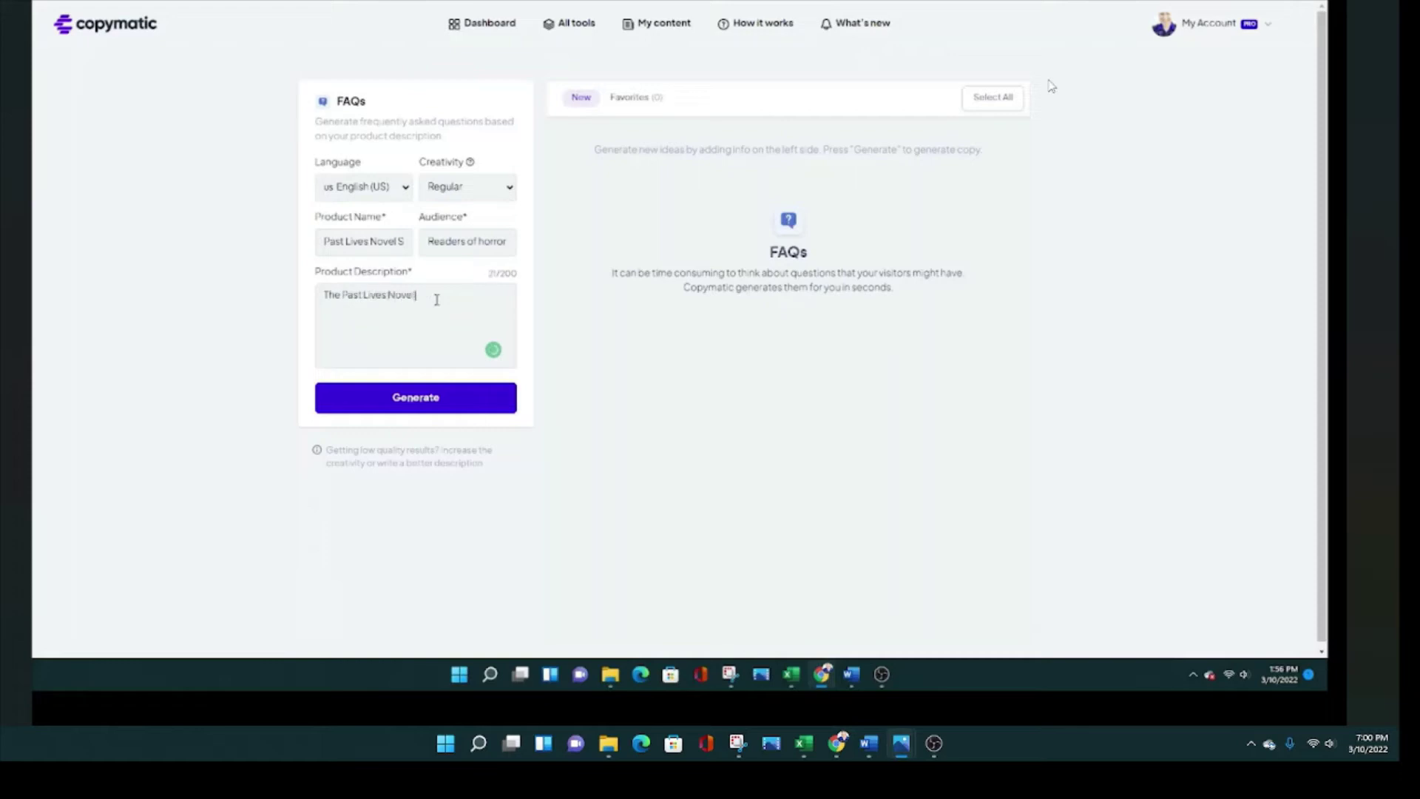
- Bring up the FAQ Answers option for the Past Lives Novel FAQs
mouse_move(888, 214)
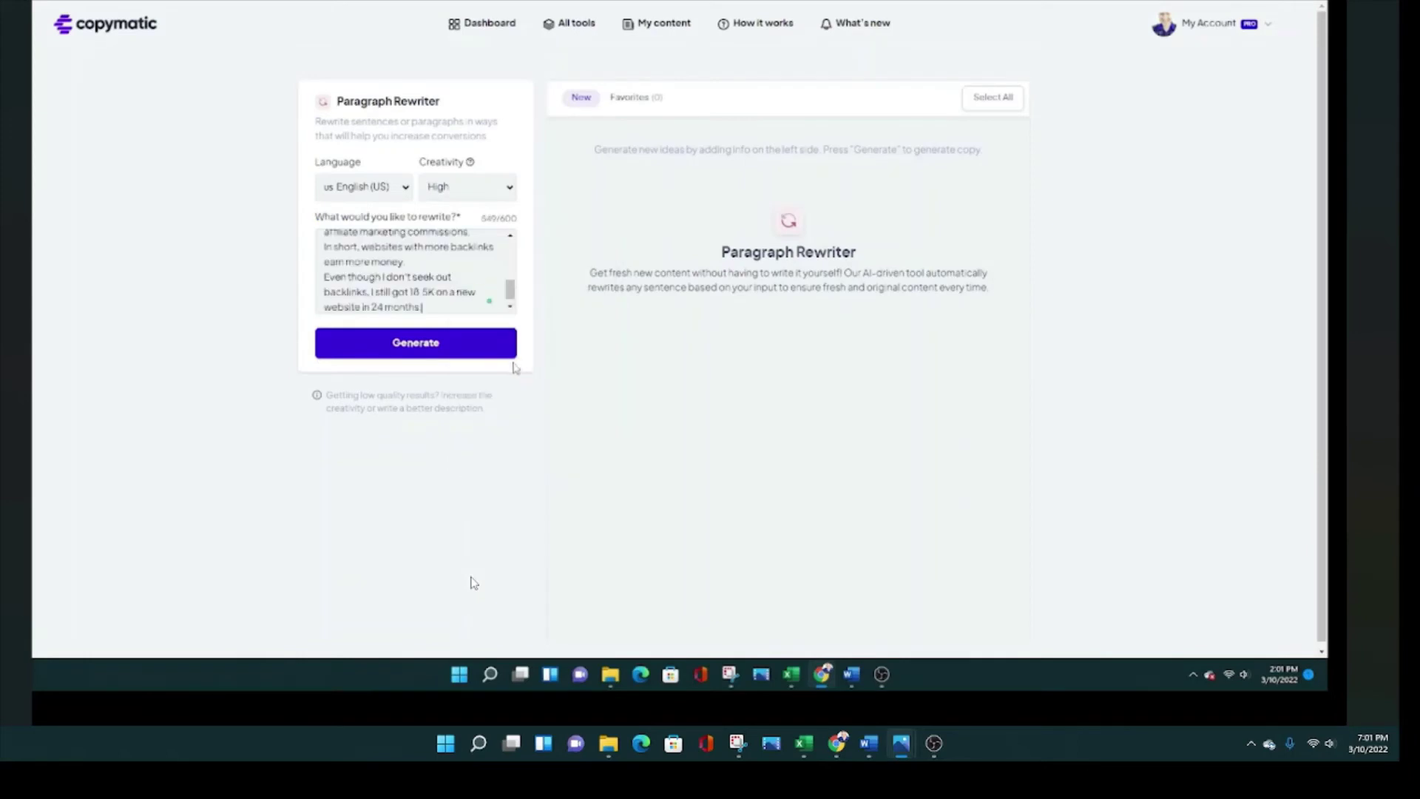
- Generate rewrites of the pasted backlinks paragraphs, then generate more versions
mouse_move(451, 616)
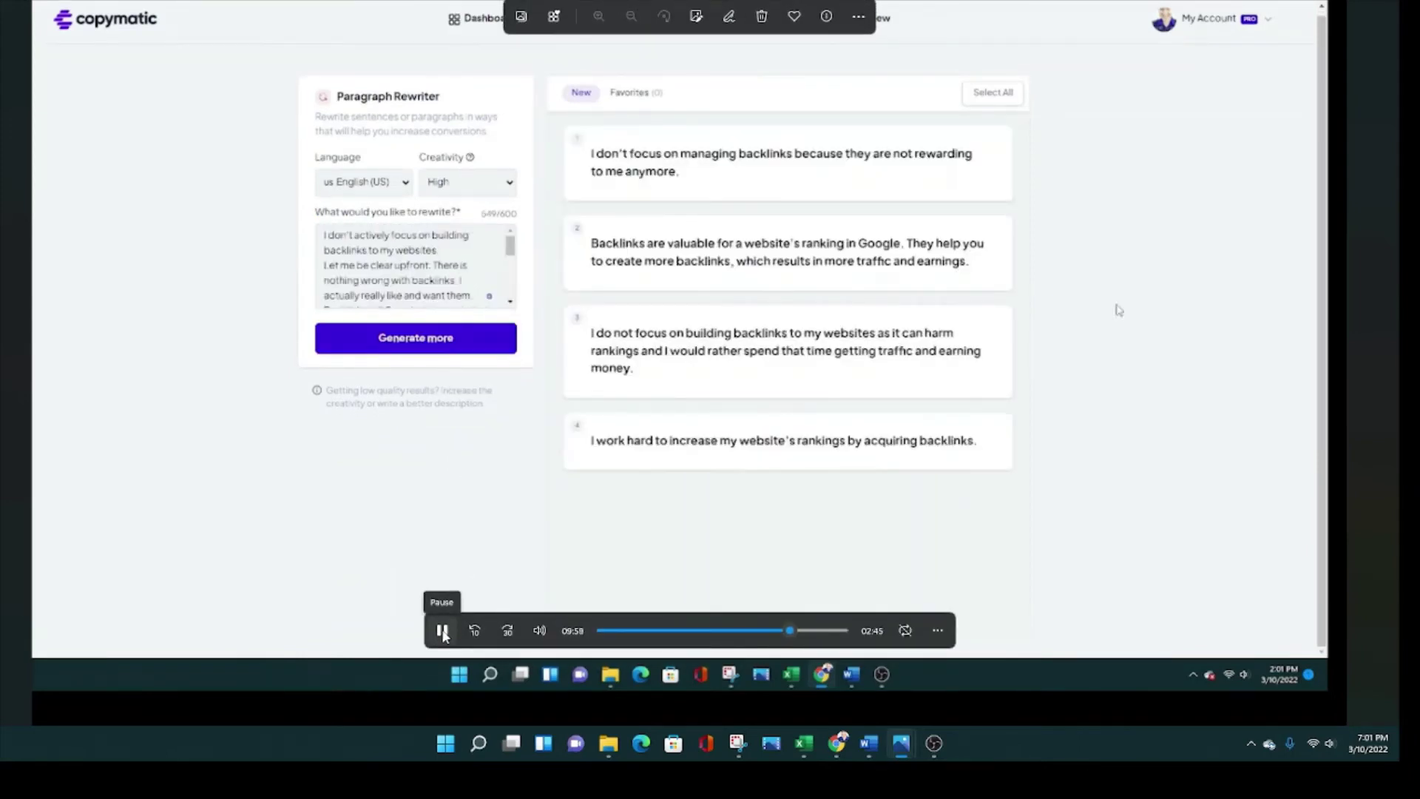
click(442, 631)
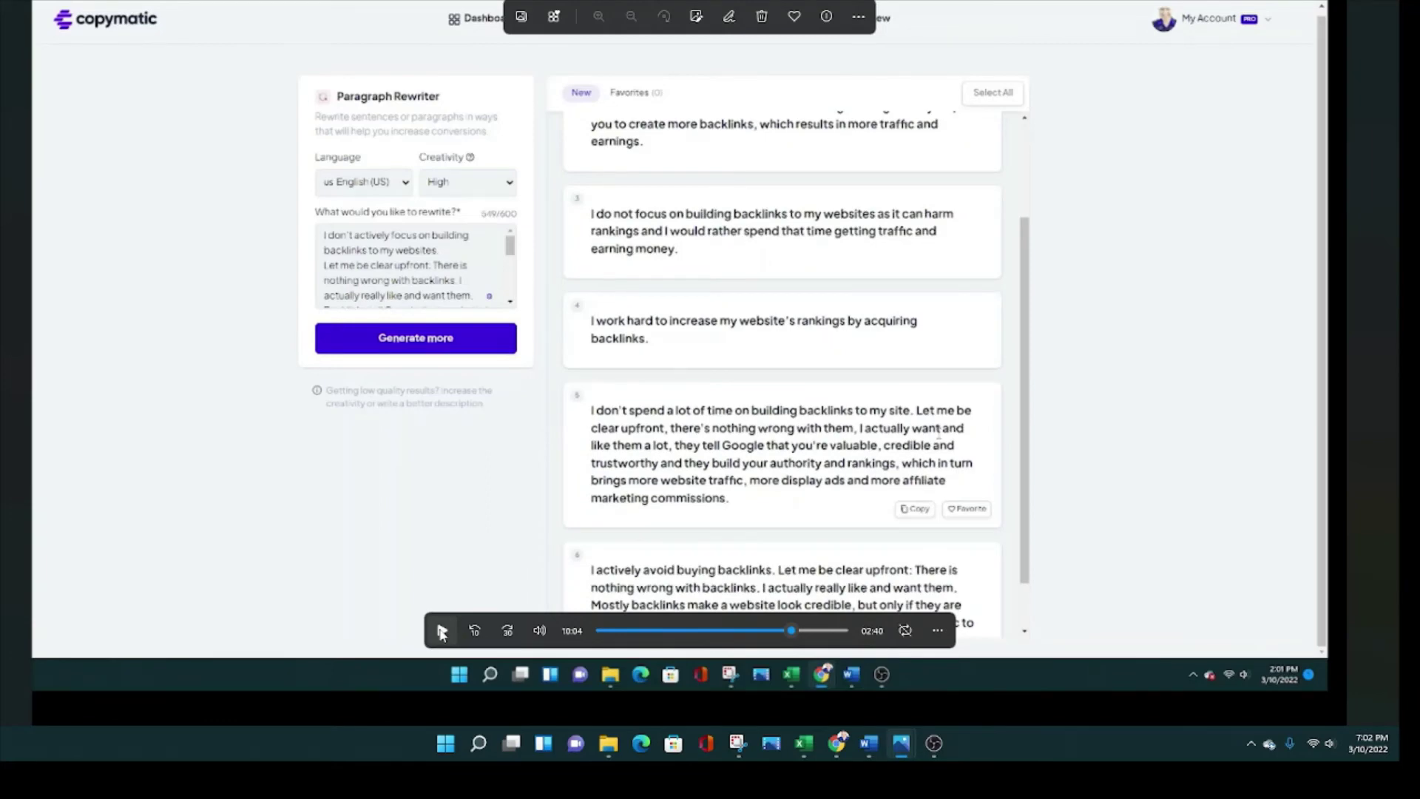
click(441, 631)
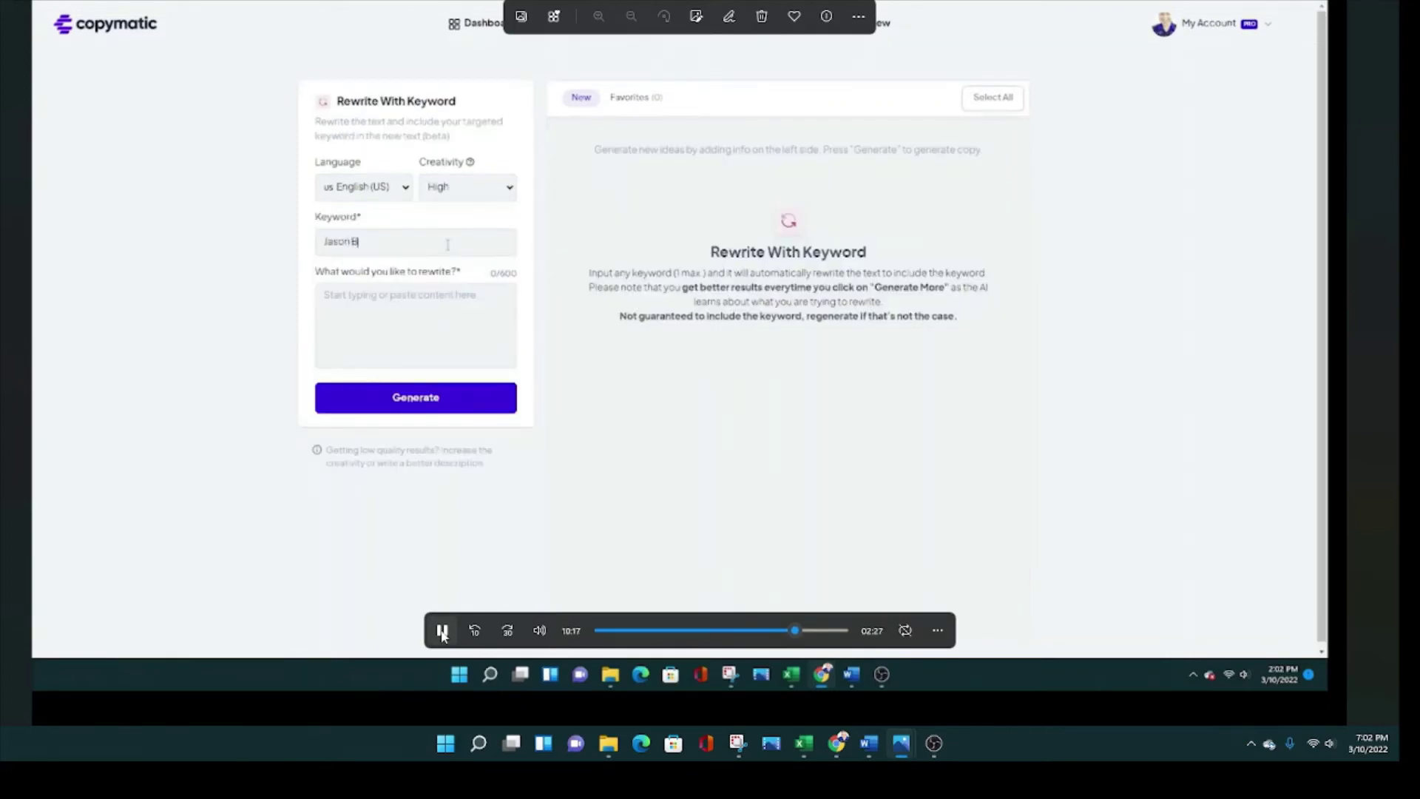
- Generate keyword rewrites of the Monster Energy HEAT CHECK intro until four versions appear
click(442, 633)
click(441, 632)
click(441, 632)
click(441, 630)
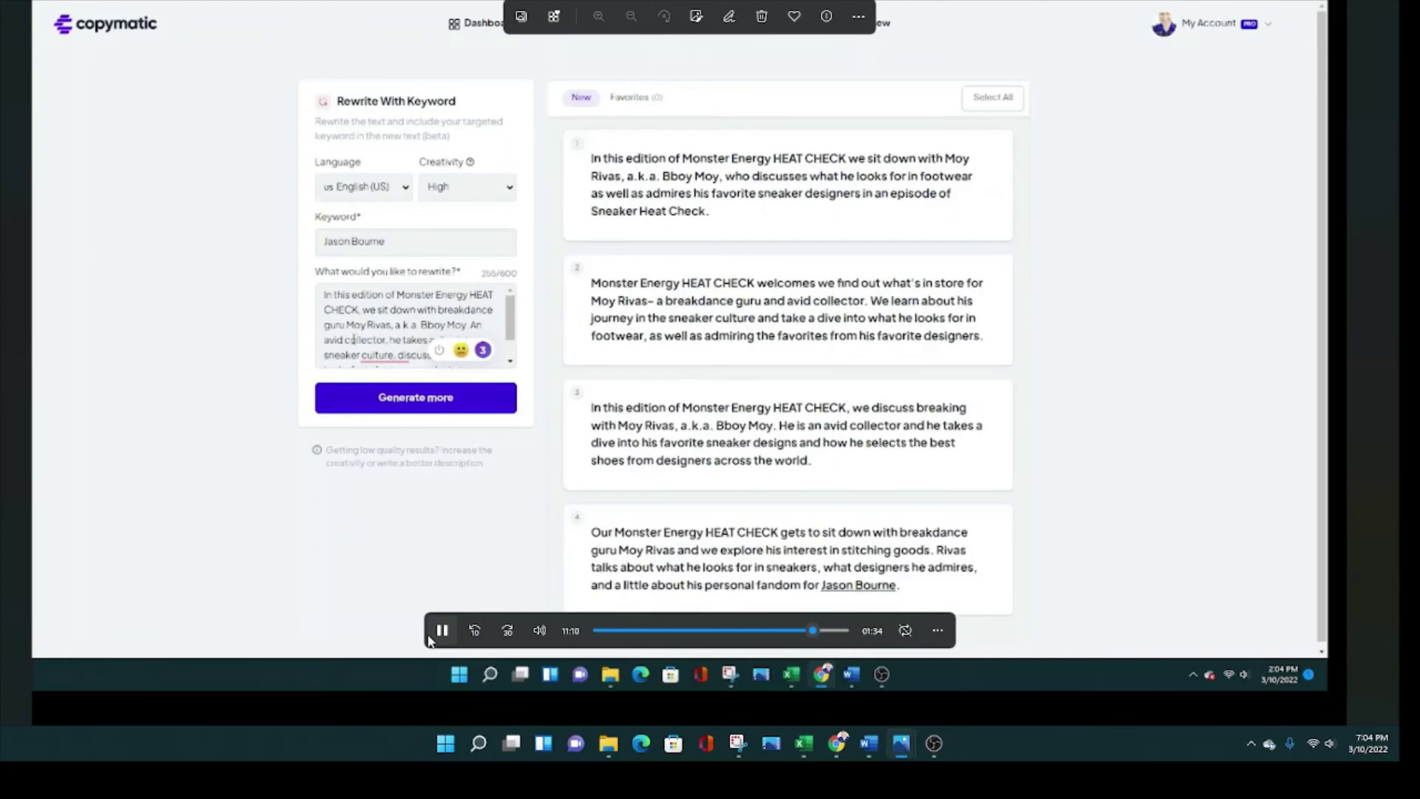
- Generate four keyword rewrites of the HEAT CHECK intro that work in 'Jason Bourne'
click(432, 638)
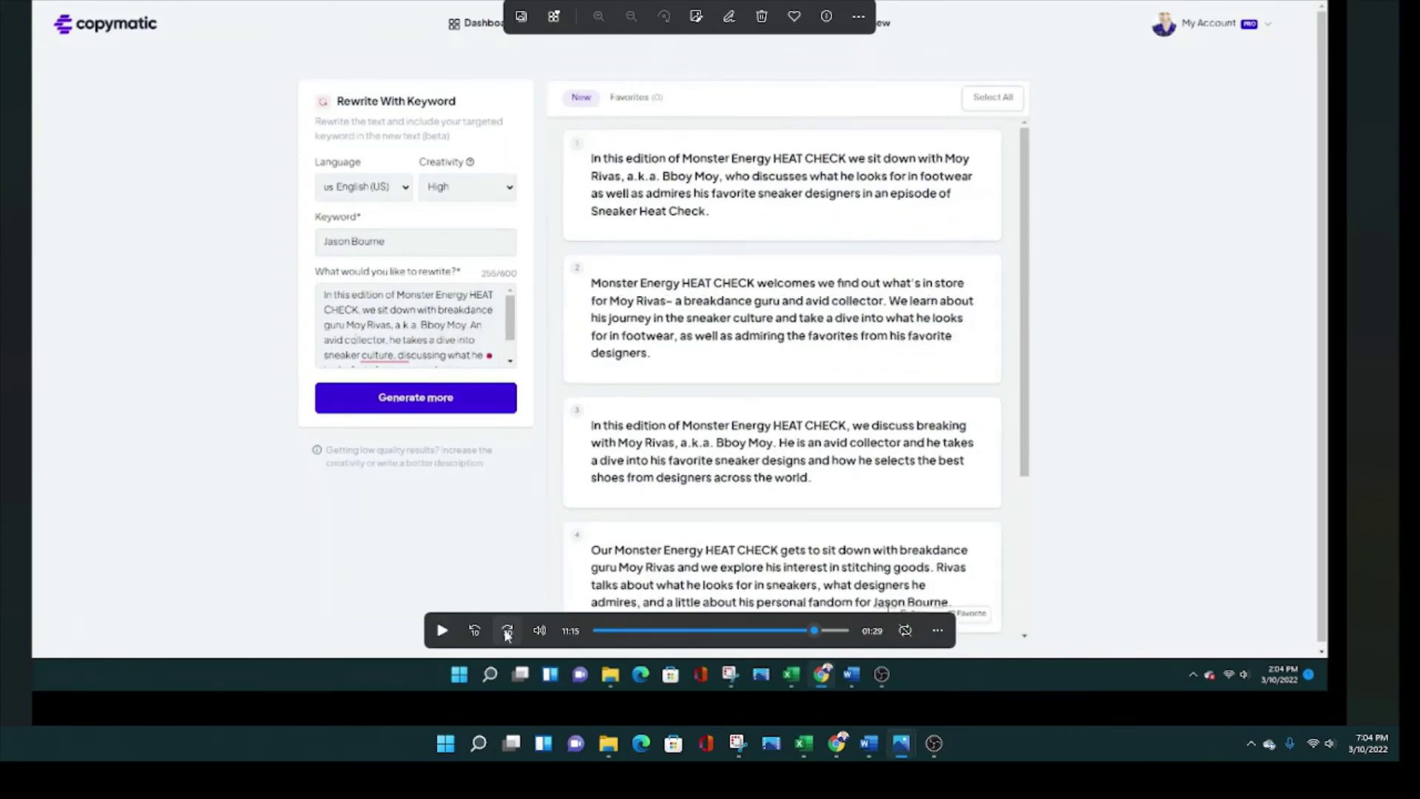